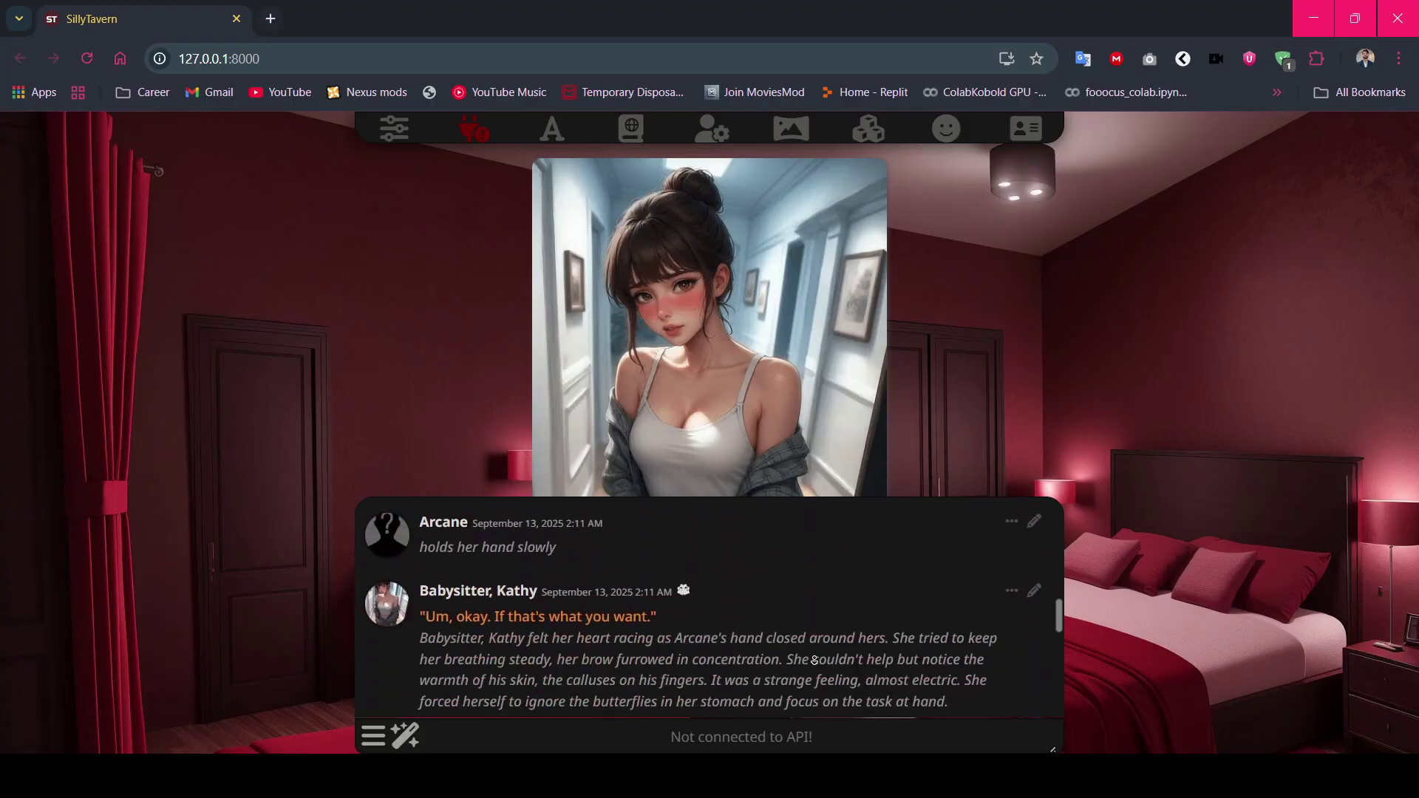
Look through the messages in the open character chat, moving on to the more recent replies.
scroll(815, 660, down, 10)
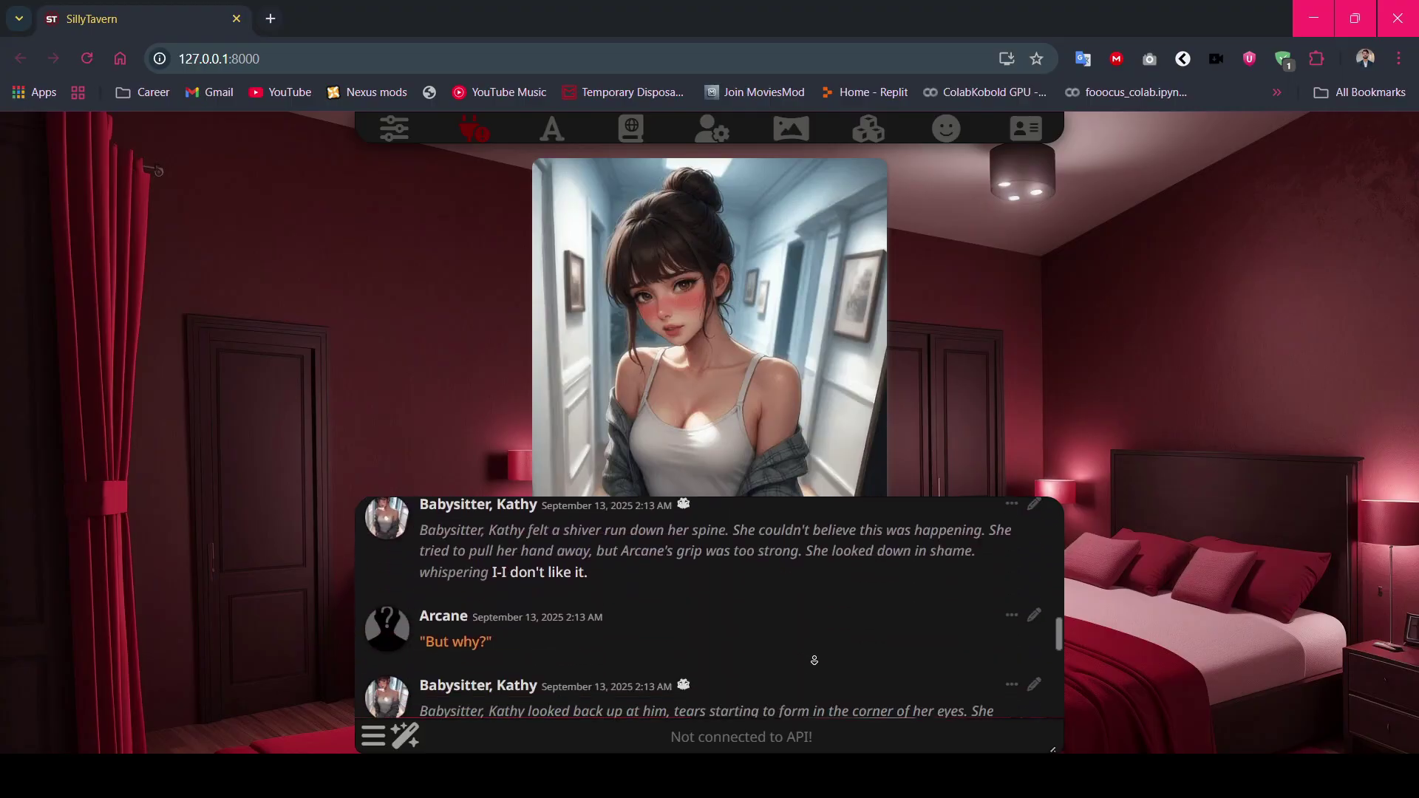
scroll(814, 660, down, 10)
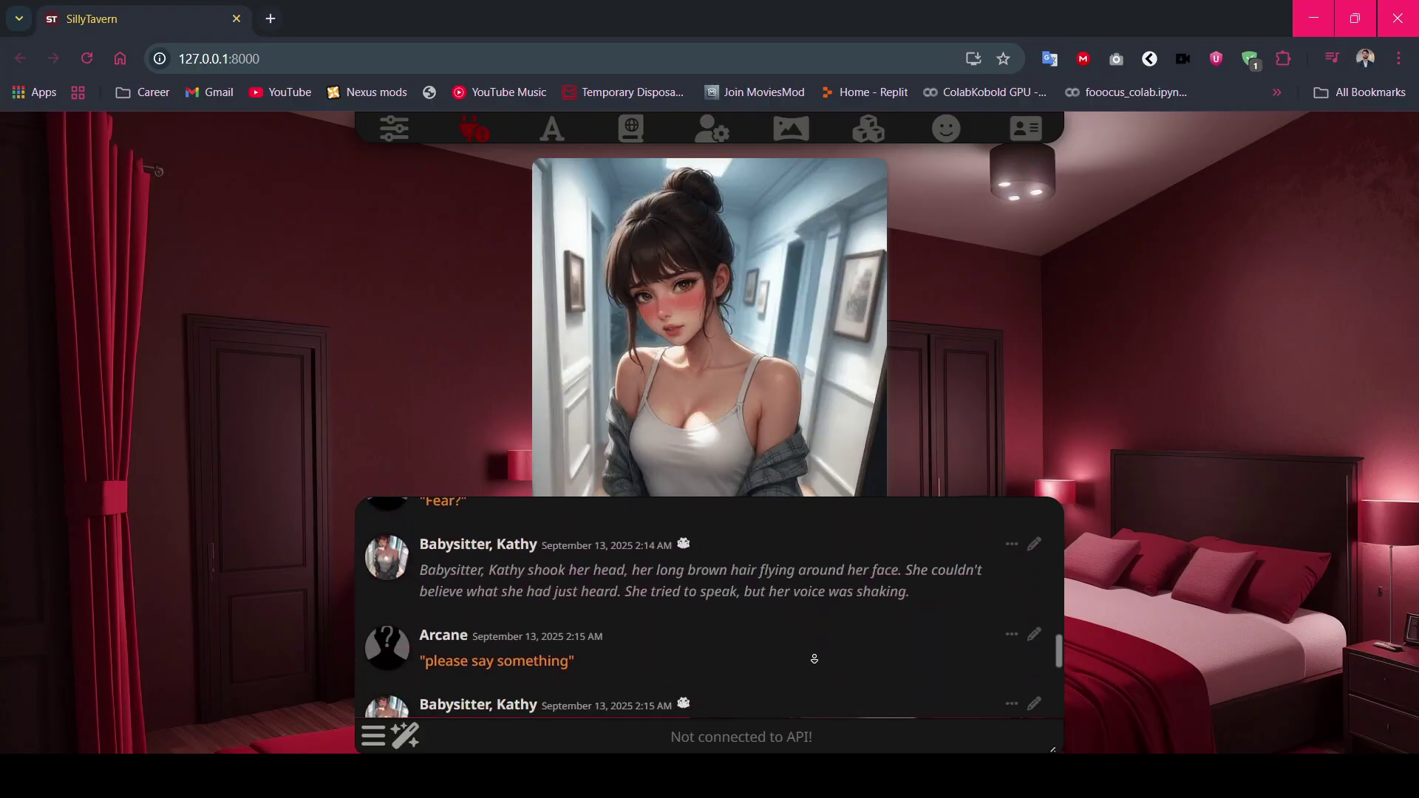
scroll(815, 660, down, 10)
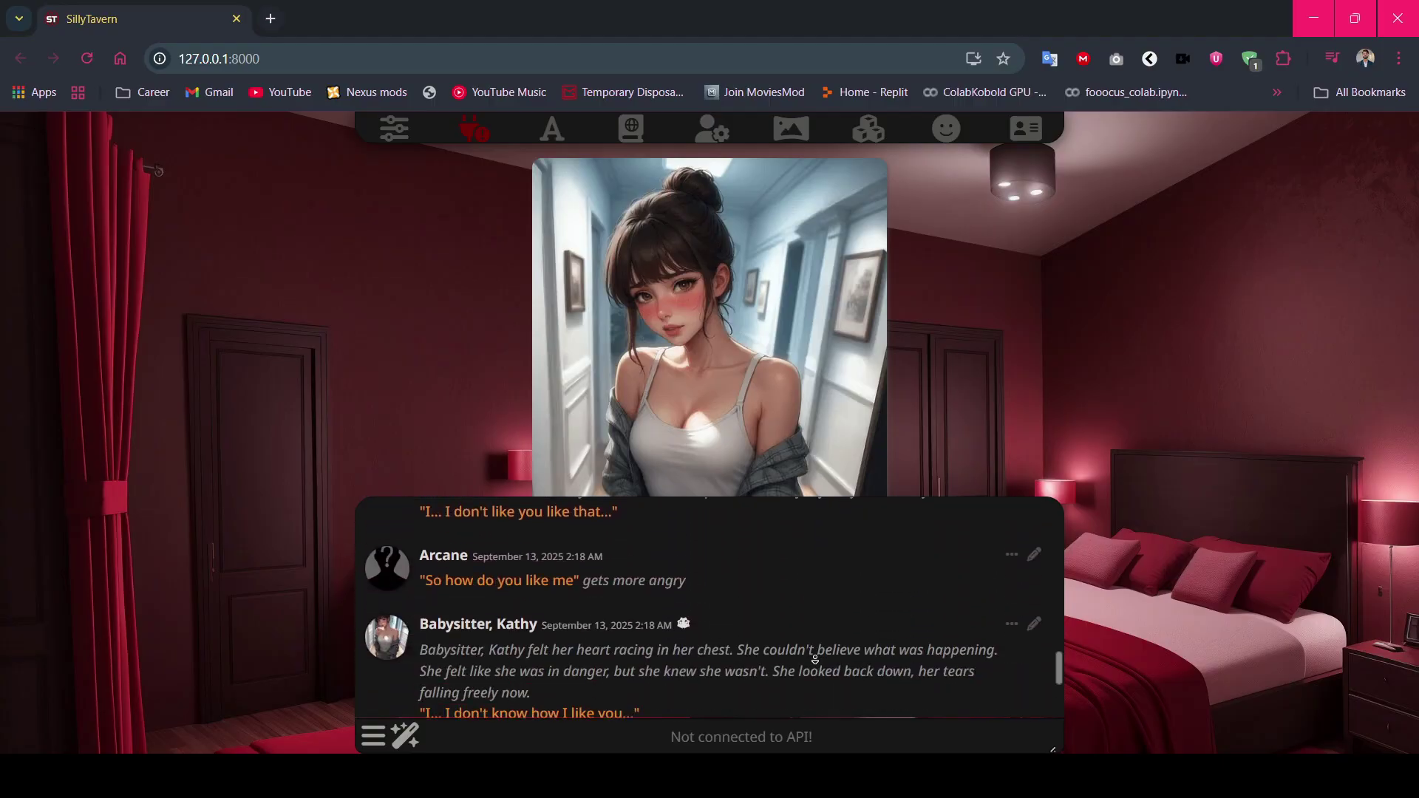
scroll(814, 660, down, 10)
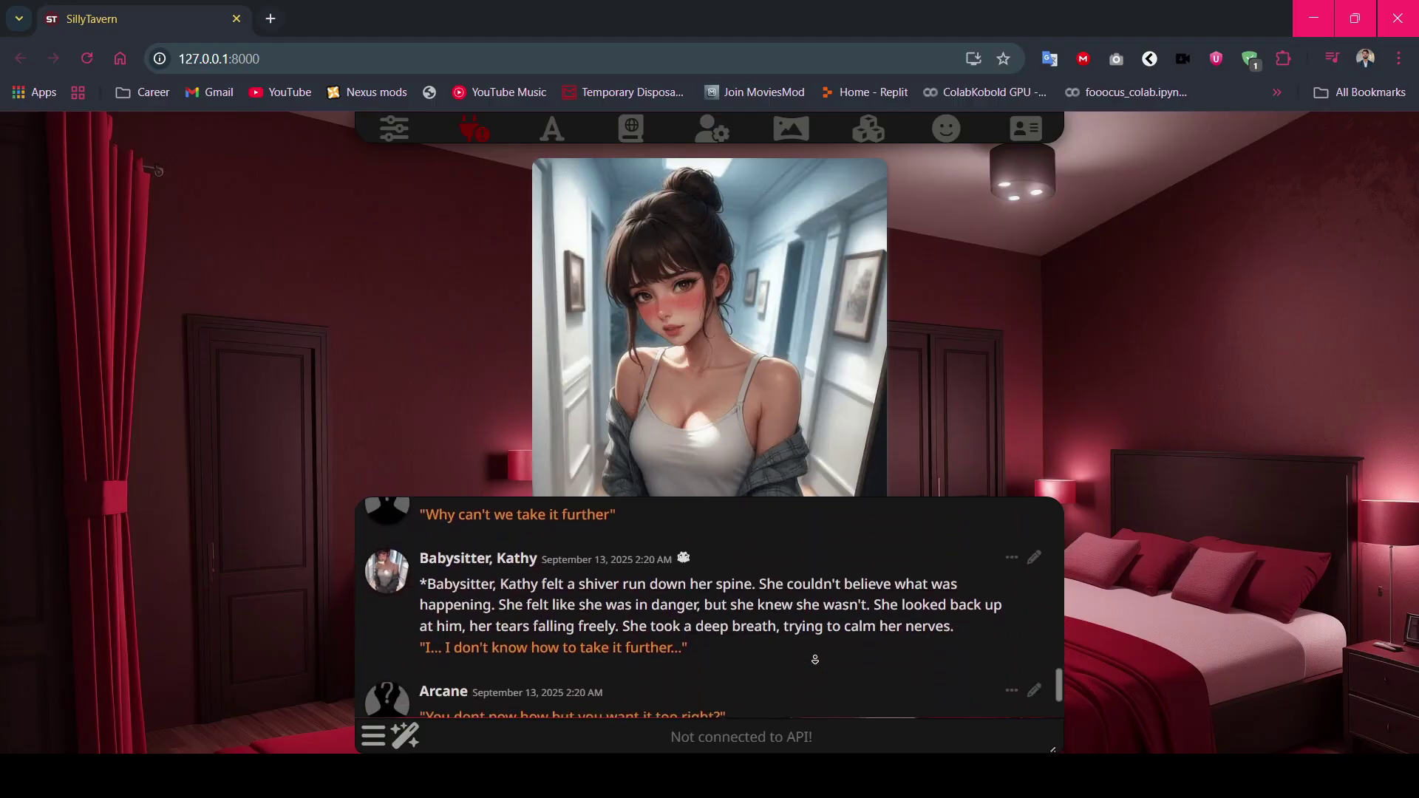
scroll(815, 660, down, 8)
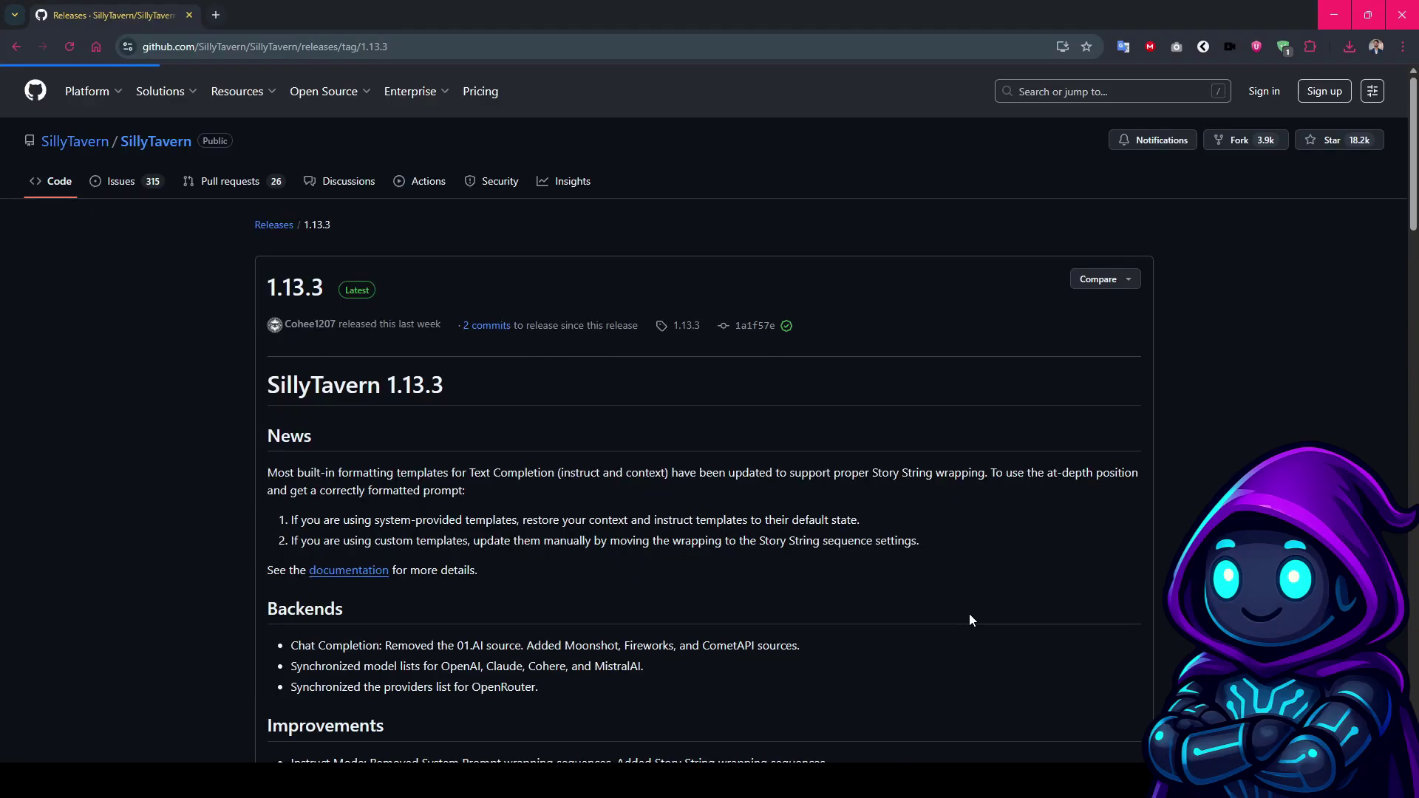
Download the zip source code from the assets of the SillyTavern 1.13.3 release on GitHub.
scroll(713, 530, down, 12)
scroll(714, 537, down, 15)
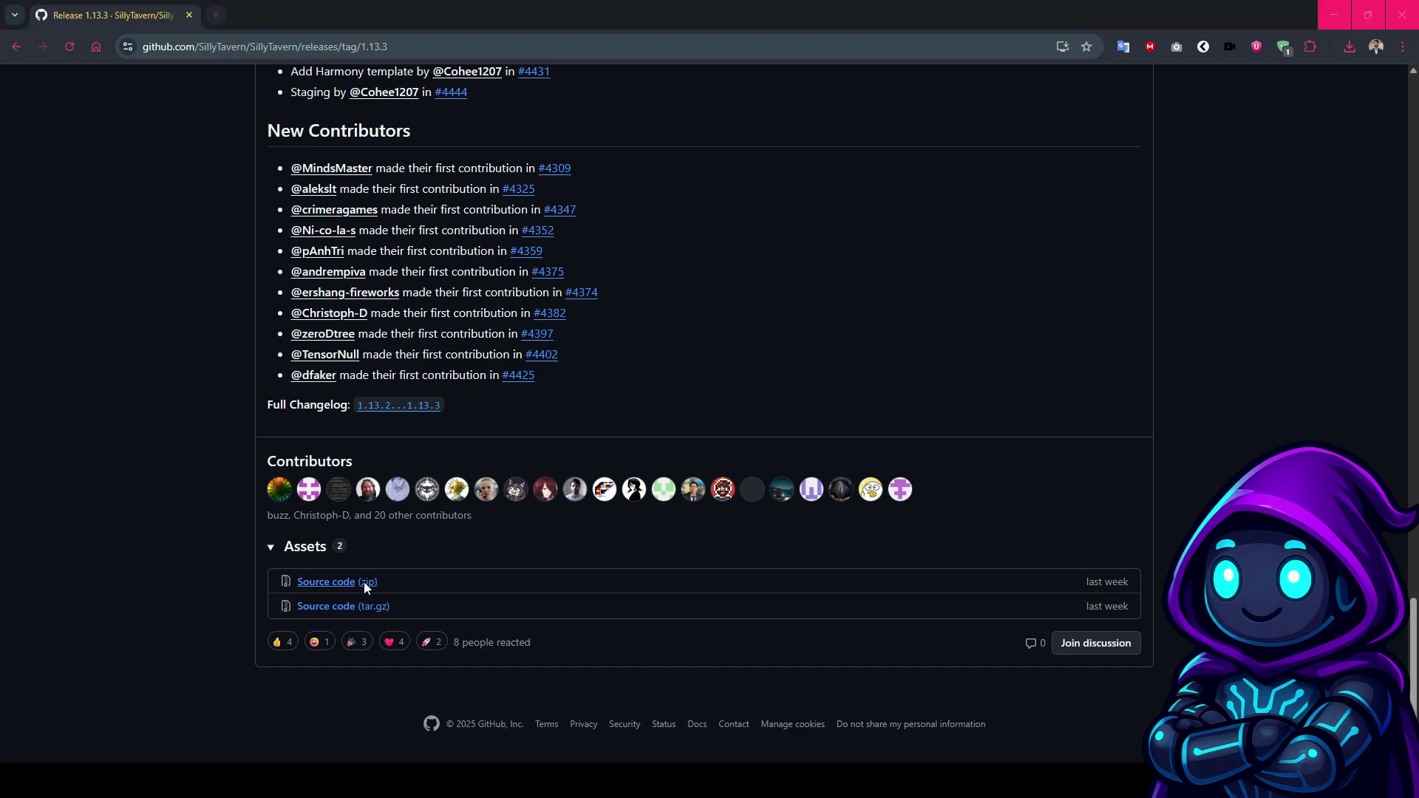
click(363, 582)
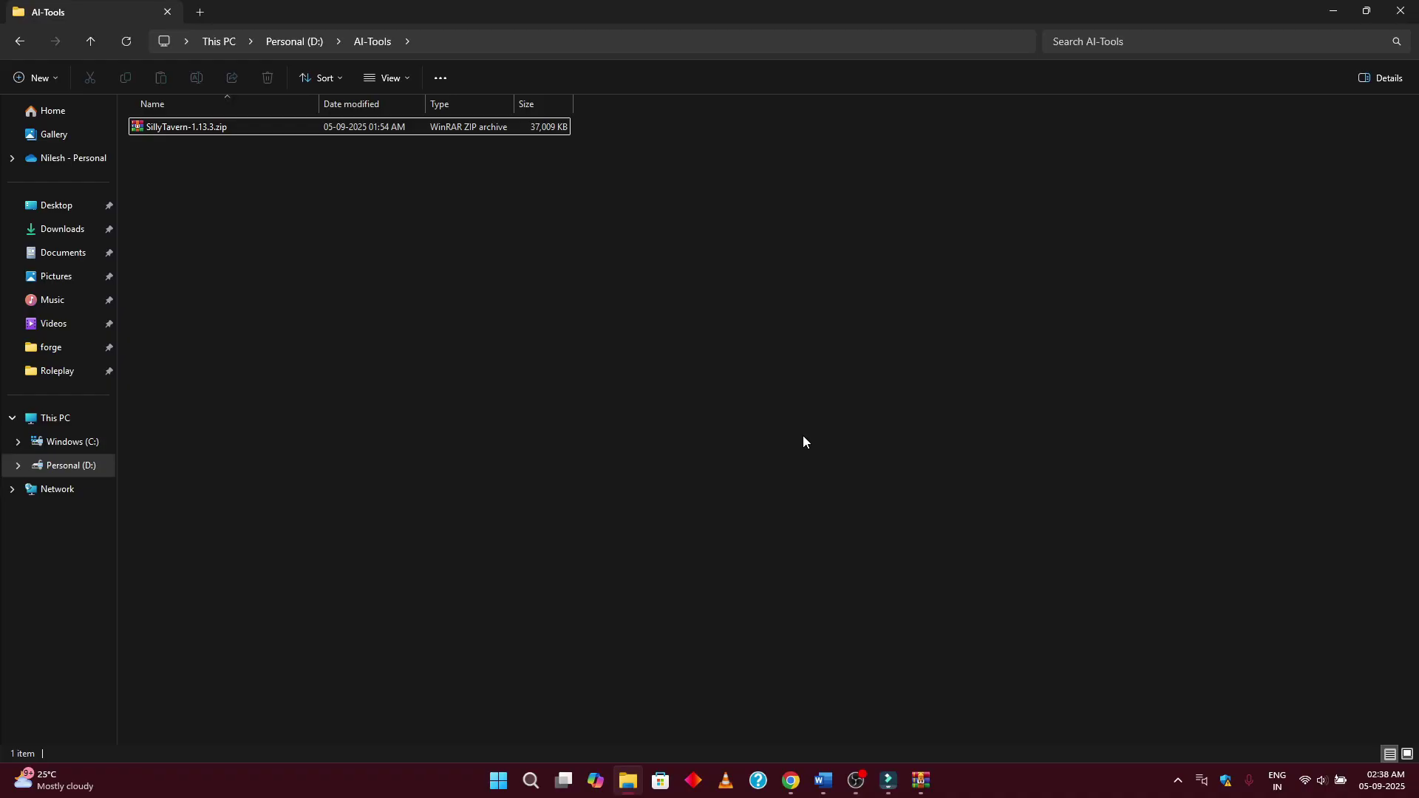
In File Explorer, extract SillyTavern-1.13.3.zip to D:\AI-Tools\SillyTavern-1.13.3 and open the extracted folder.
click(478, 128)
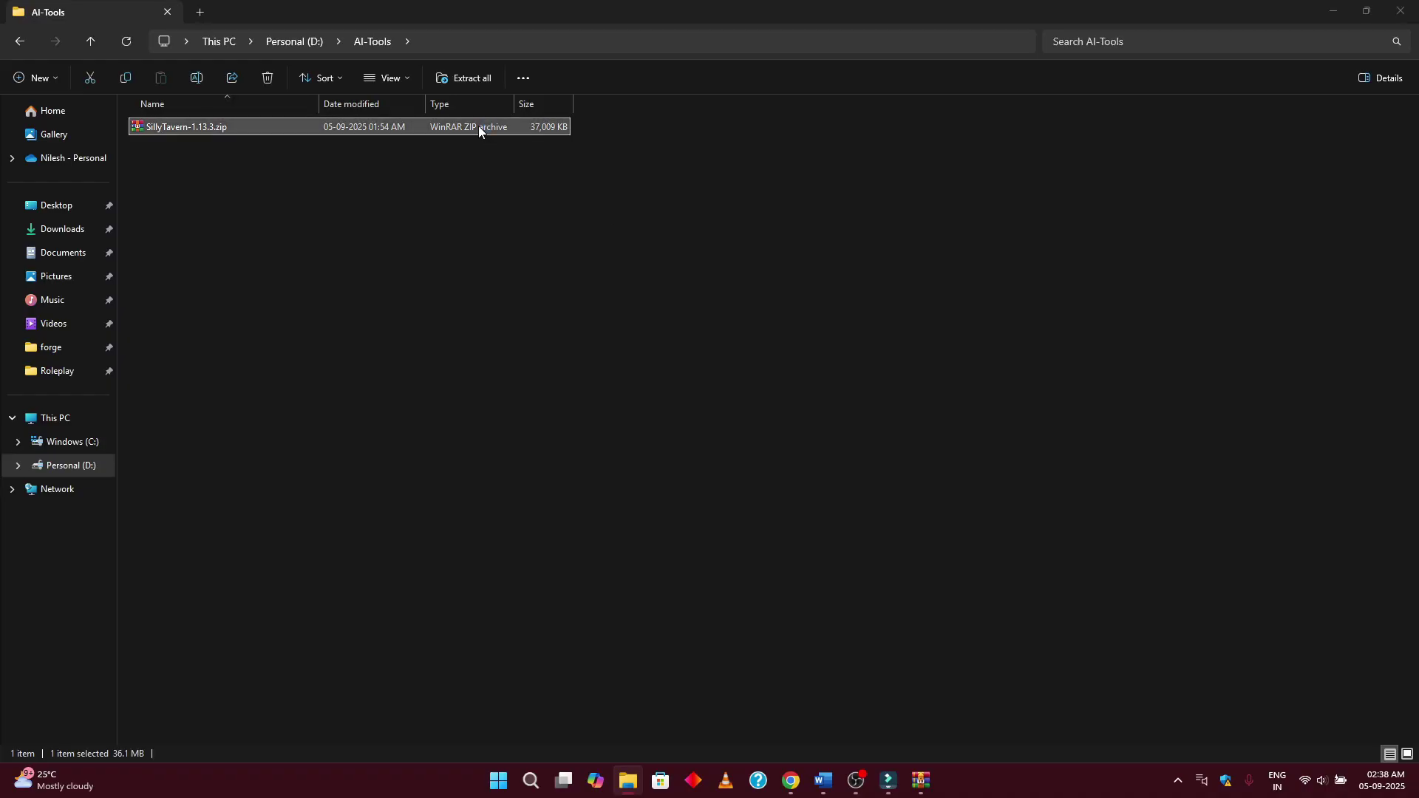
double_click(479, 127)
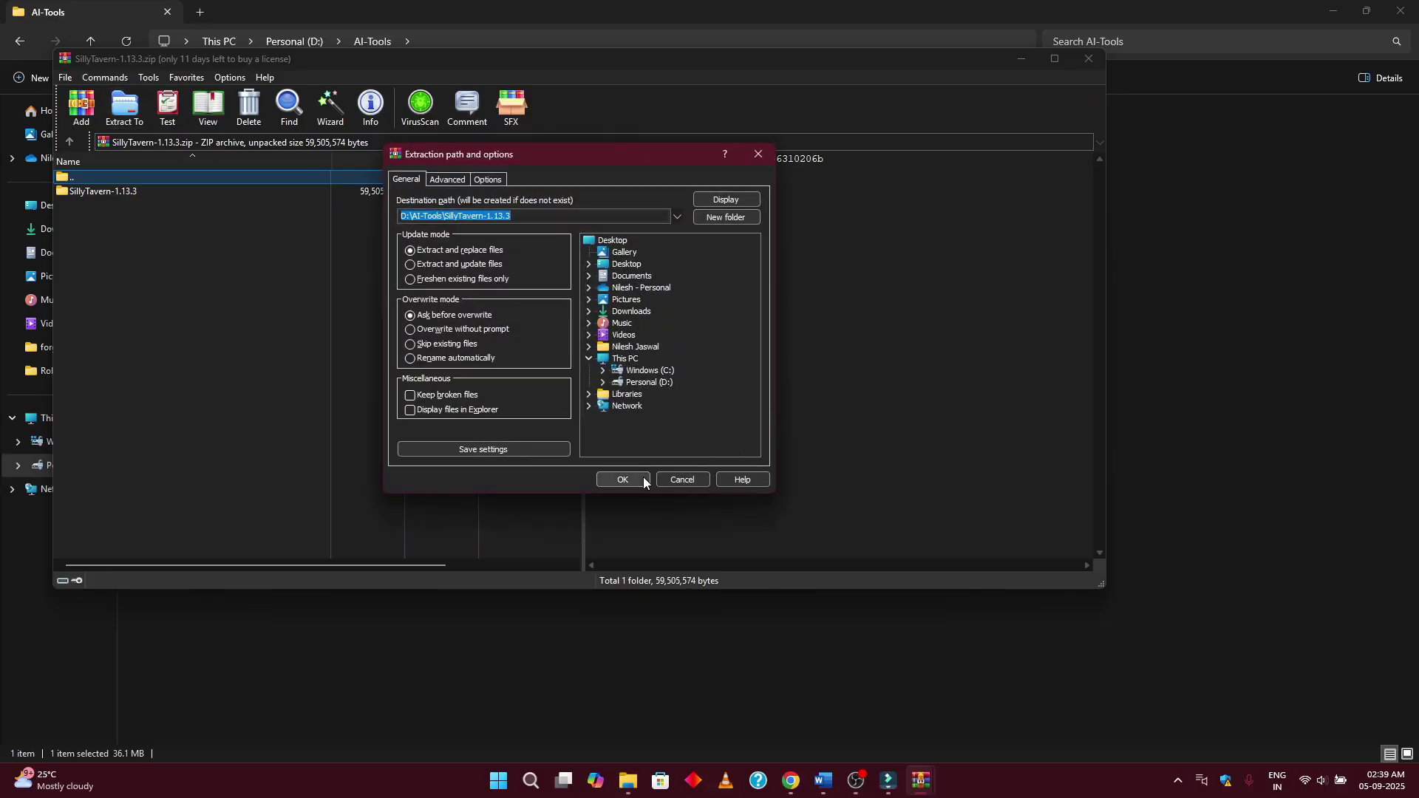
click(643, 477)
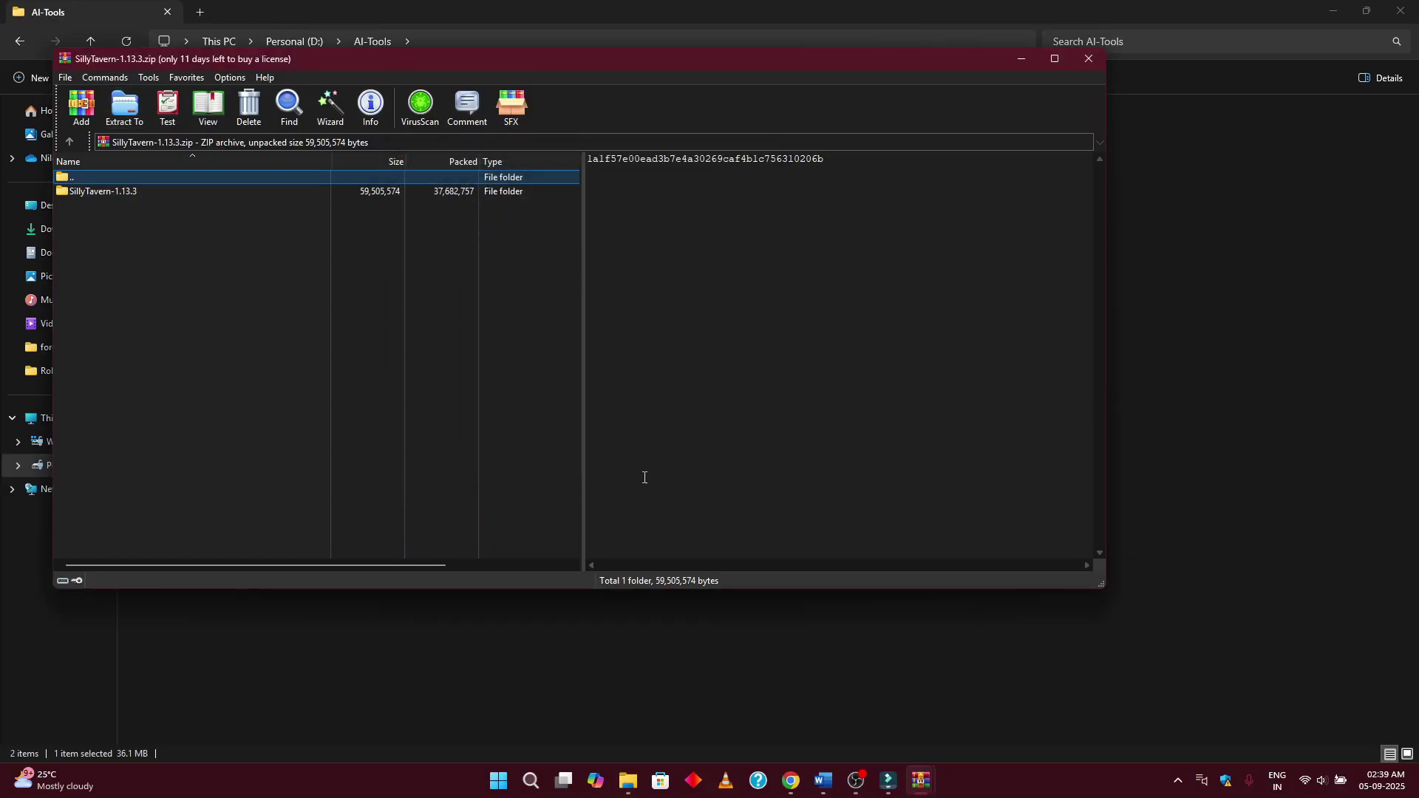
click(1262, 383)
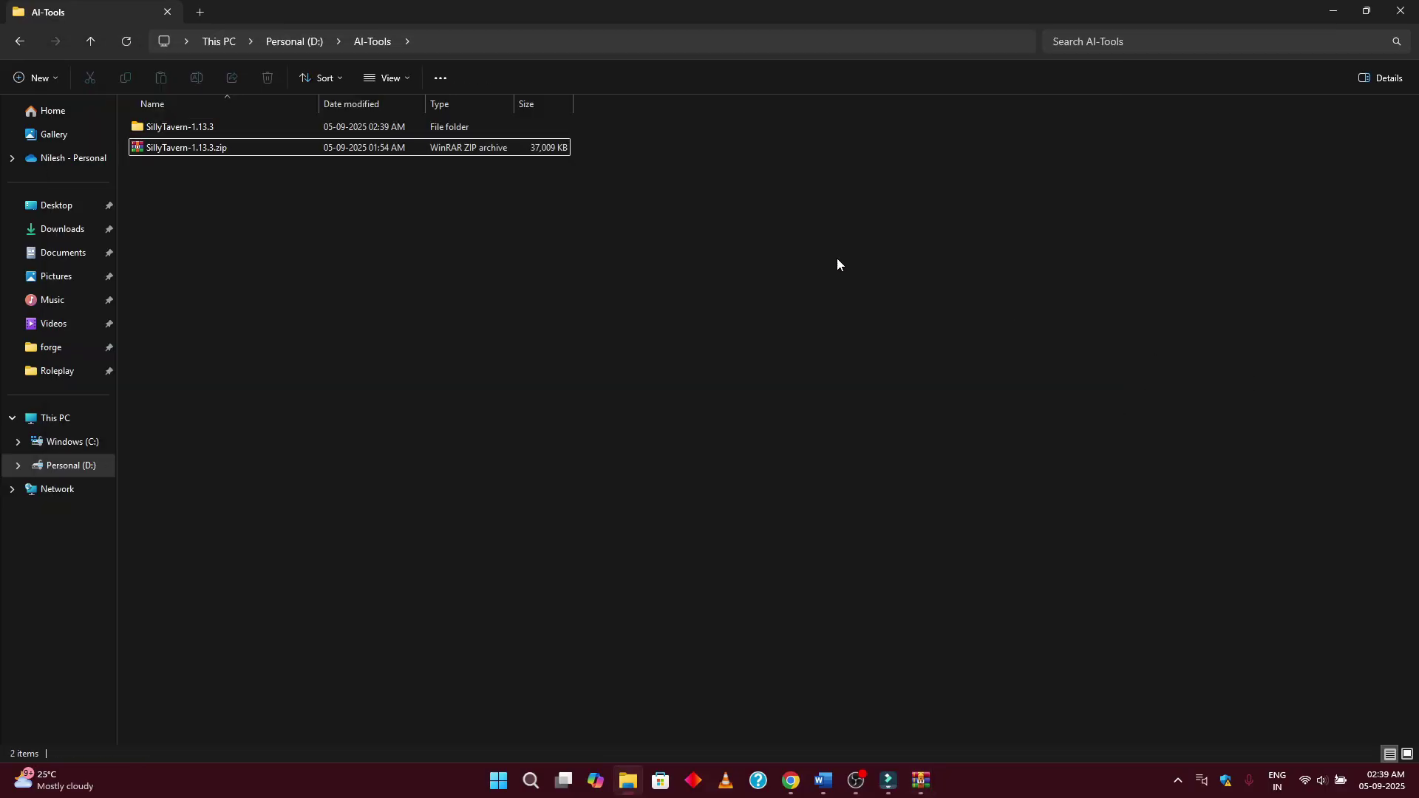
double_click(397, 132)
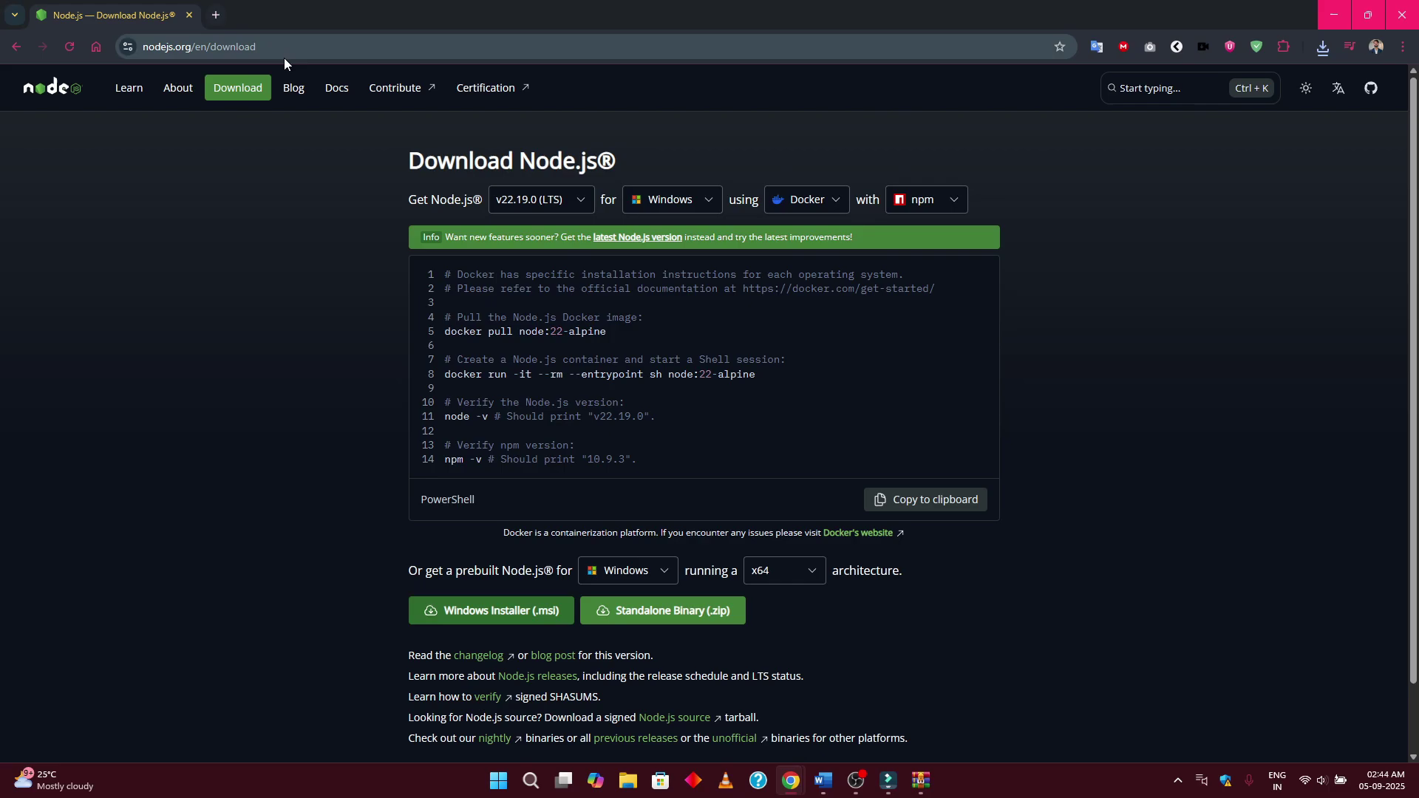
From the Node.js download page in Chrome, get the v22.19.0 Windows Installer (.msi) and go through its setup, accepting the license and default options.
click(453, 614)
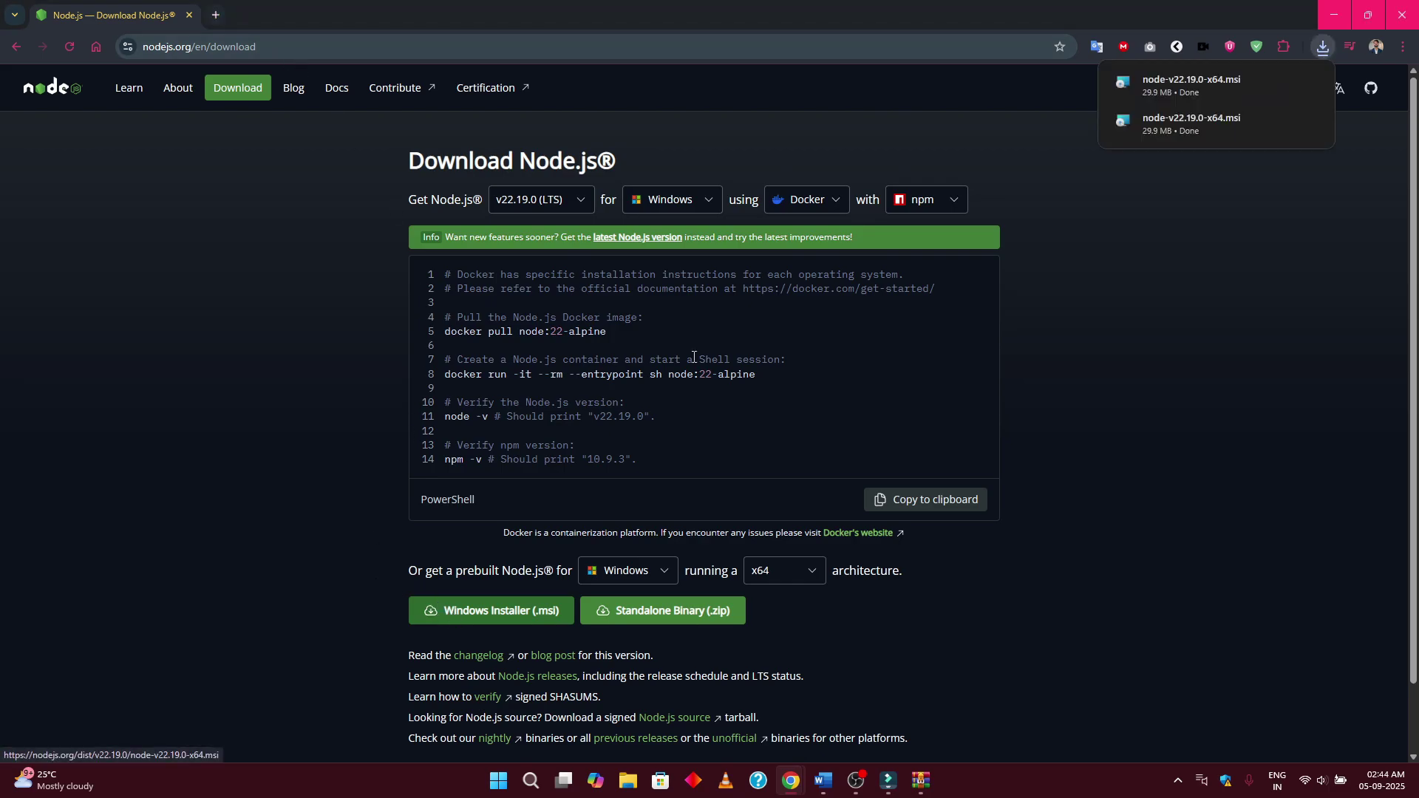
click(1243, 102)
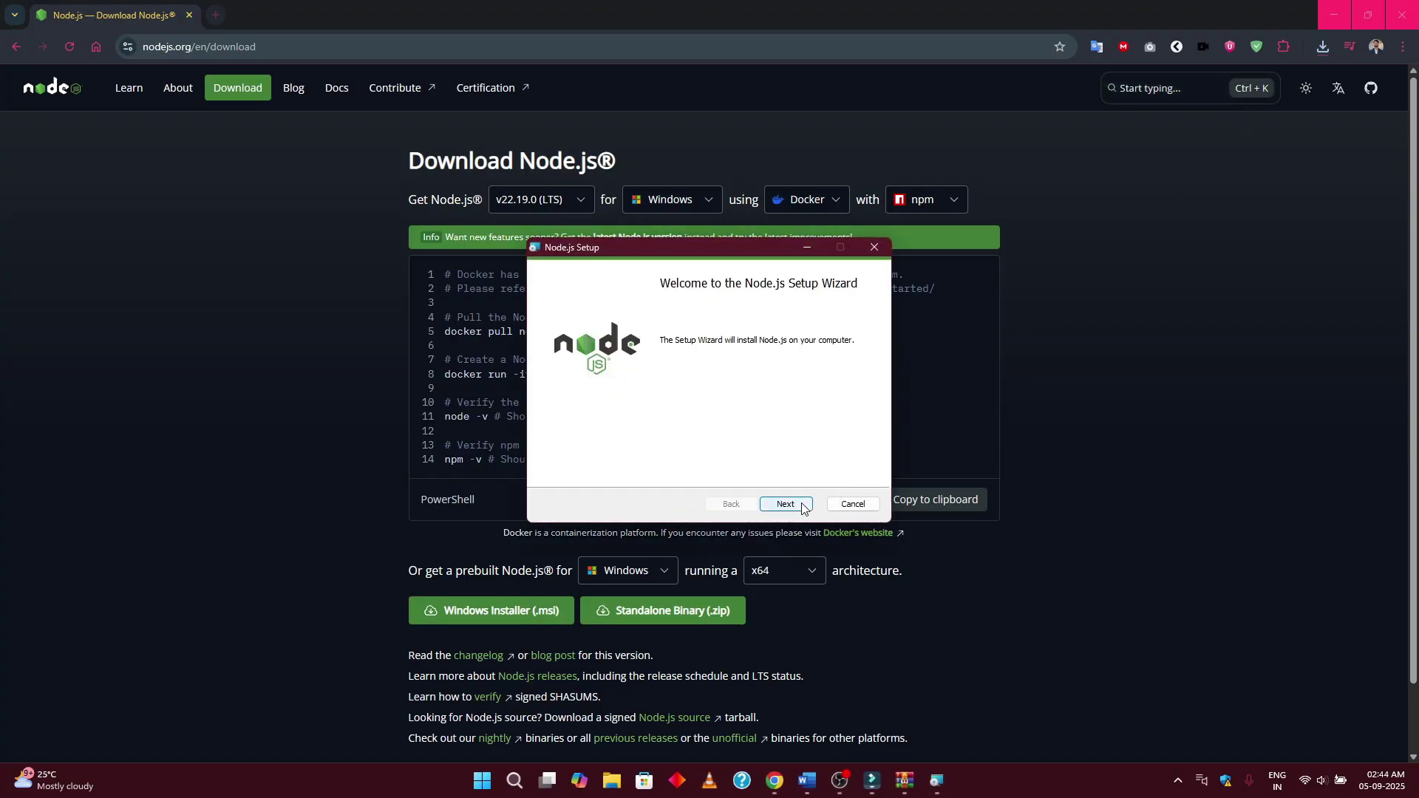
click(804, 508)
click(710, 471)
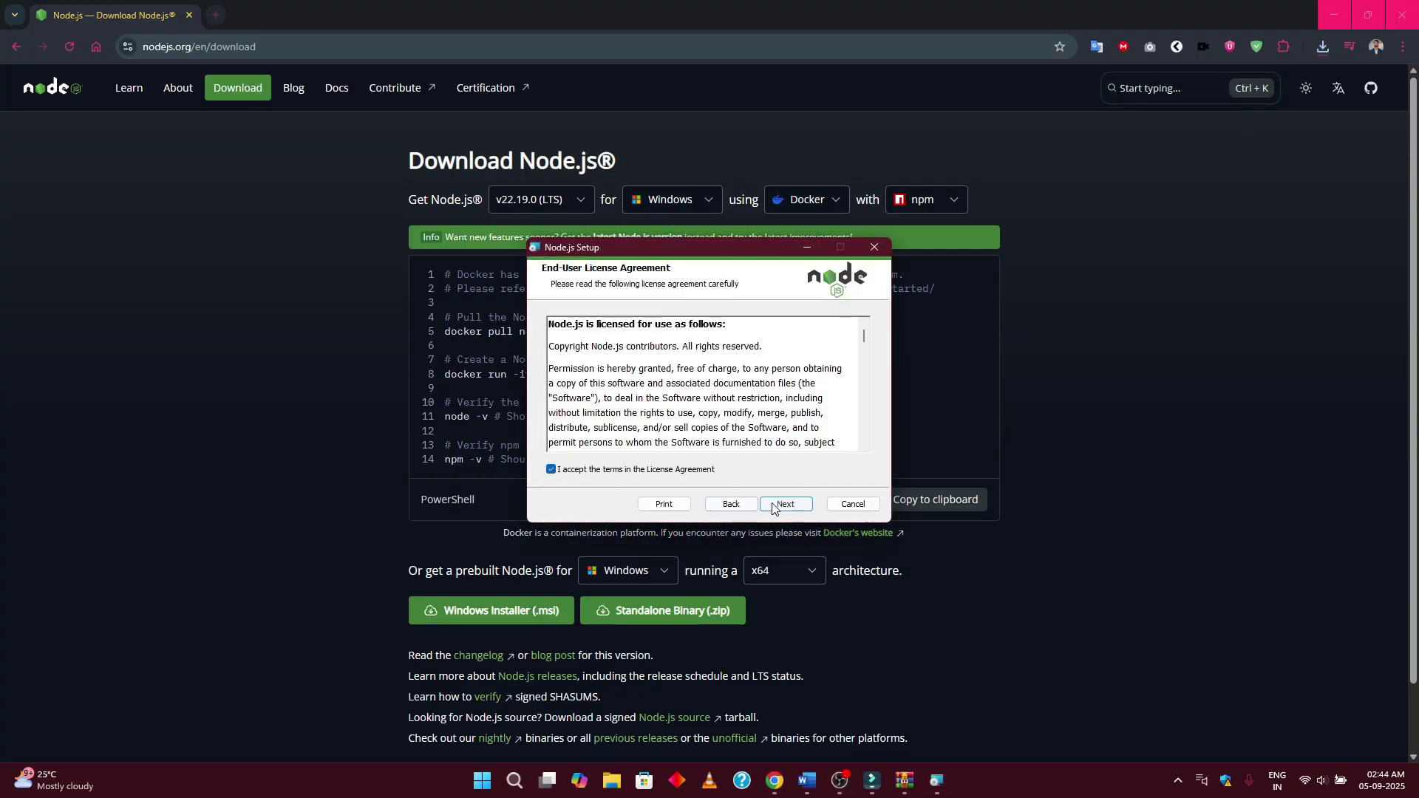
click(775, 507)
click(778, 508)
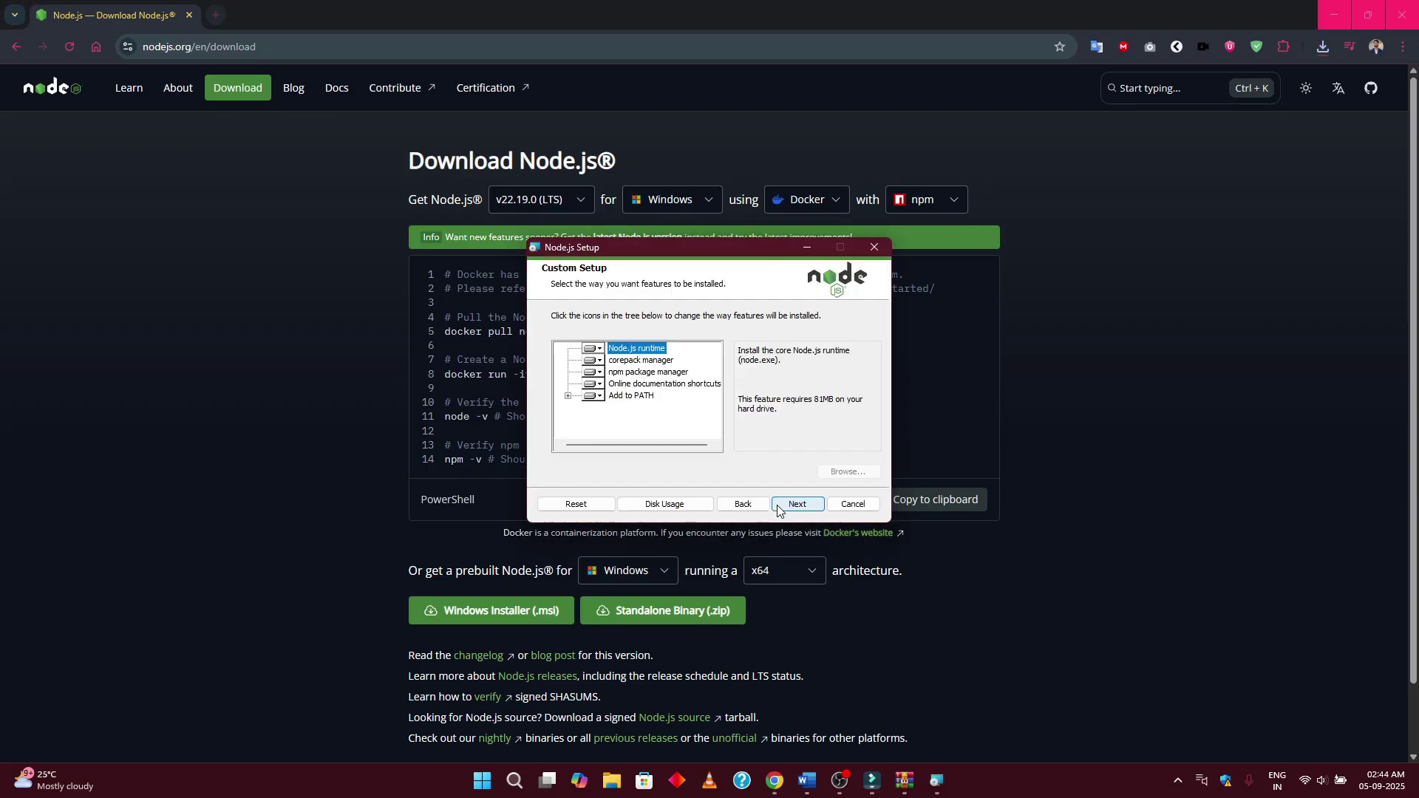
click(782, 509)
click(785, 508)
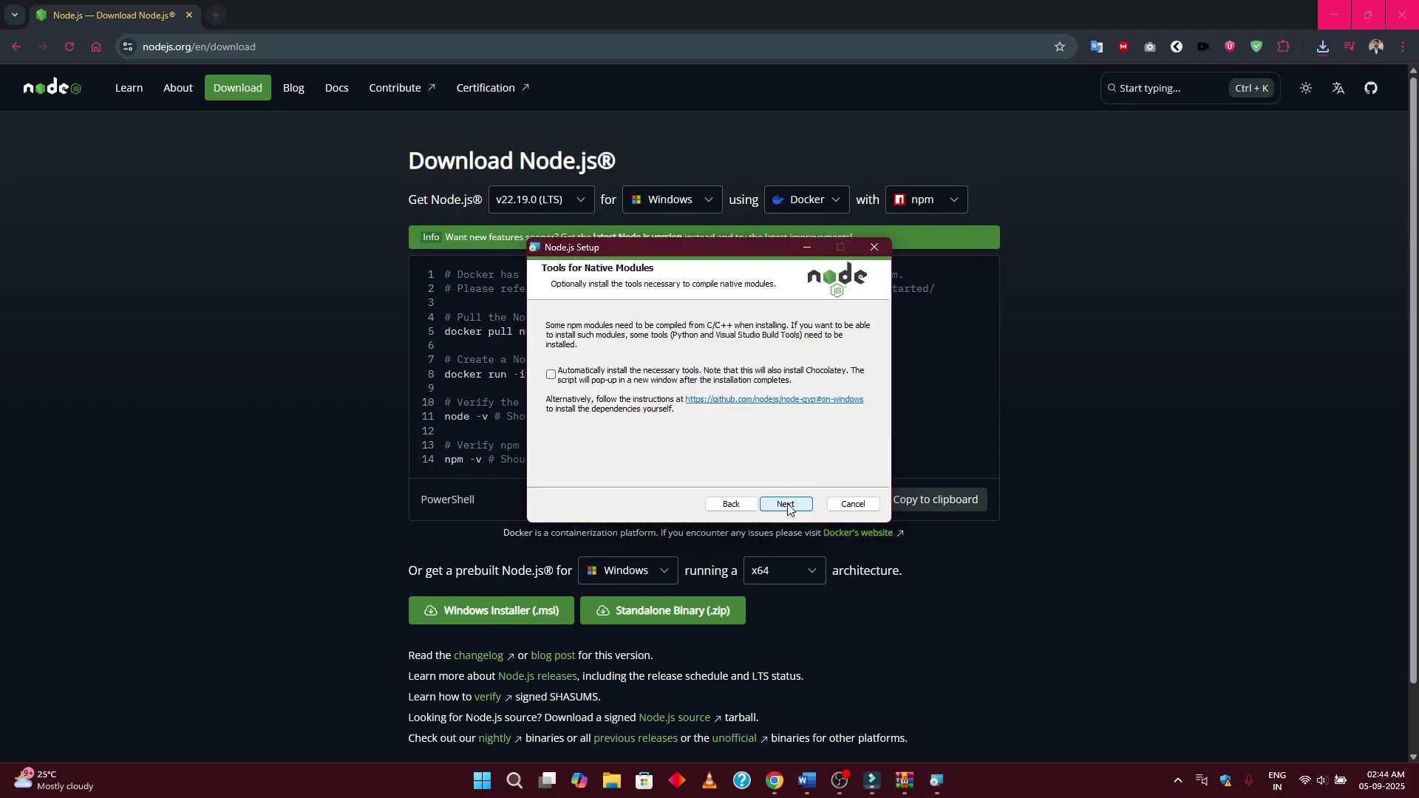
click(787, 503)
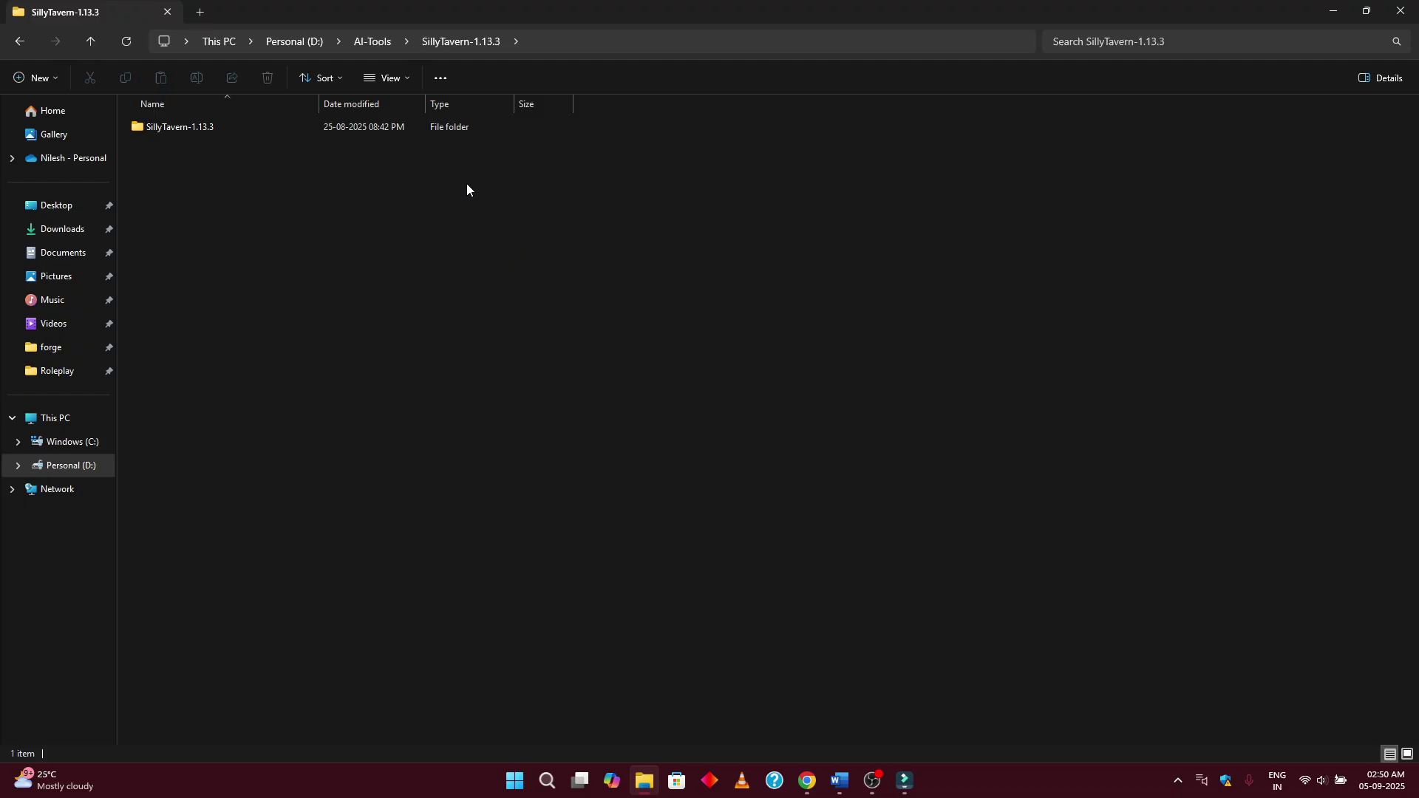
In File Explorer, open the inner SillyTavern-1.13.3 folder and run Start.bat, allowing the unverified file to run.
double_click(441, 130)
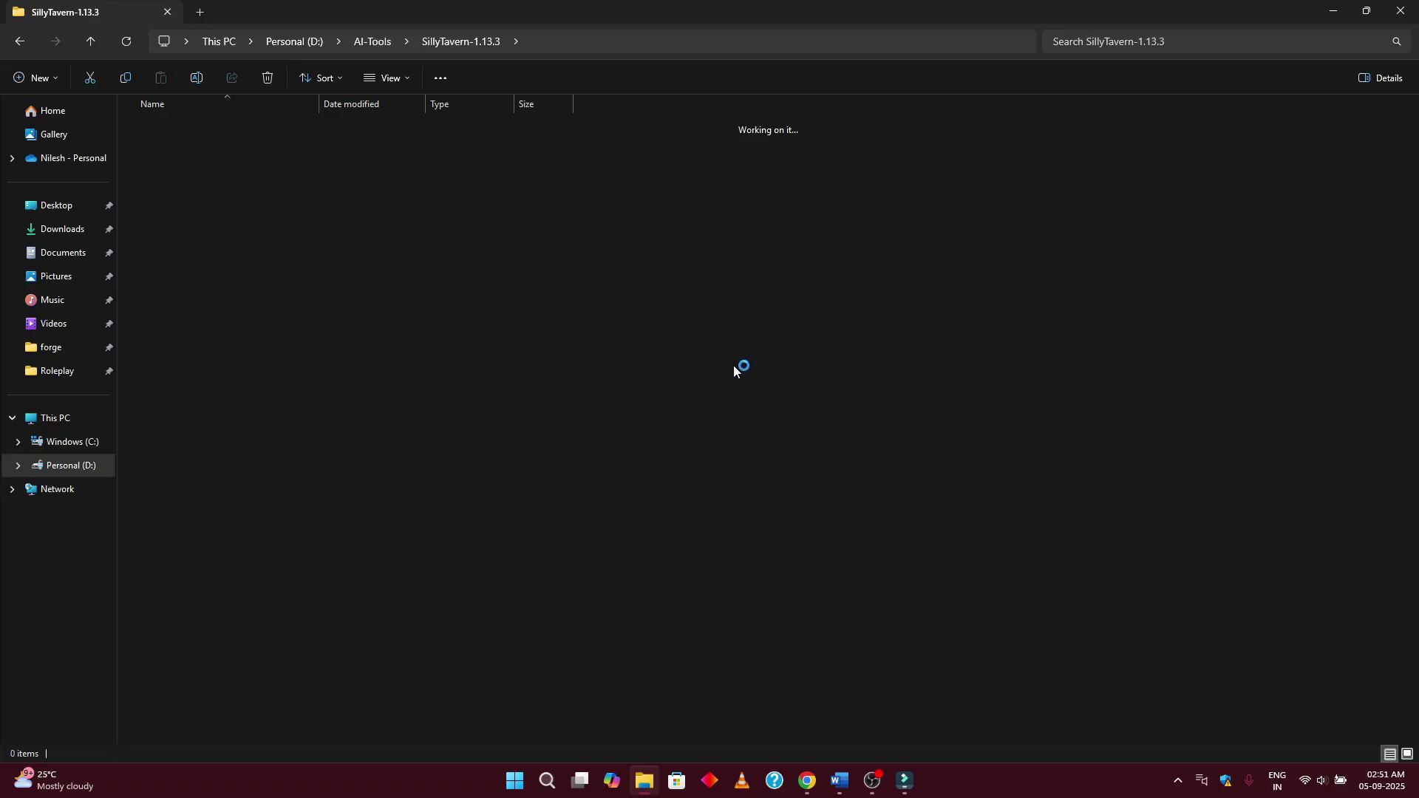
scroll(760, 467, down, 3)
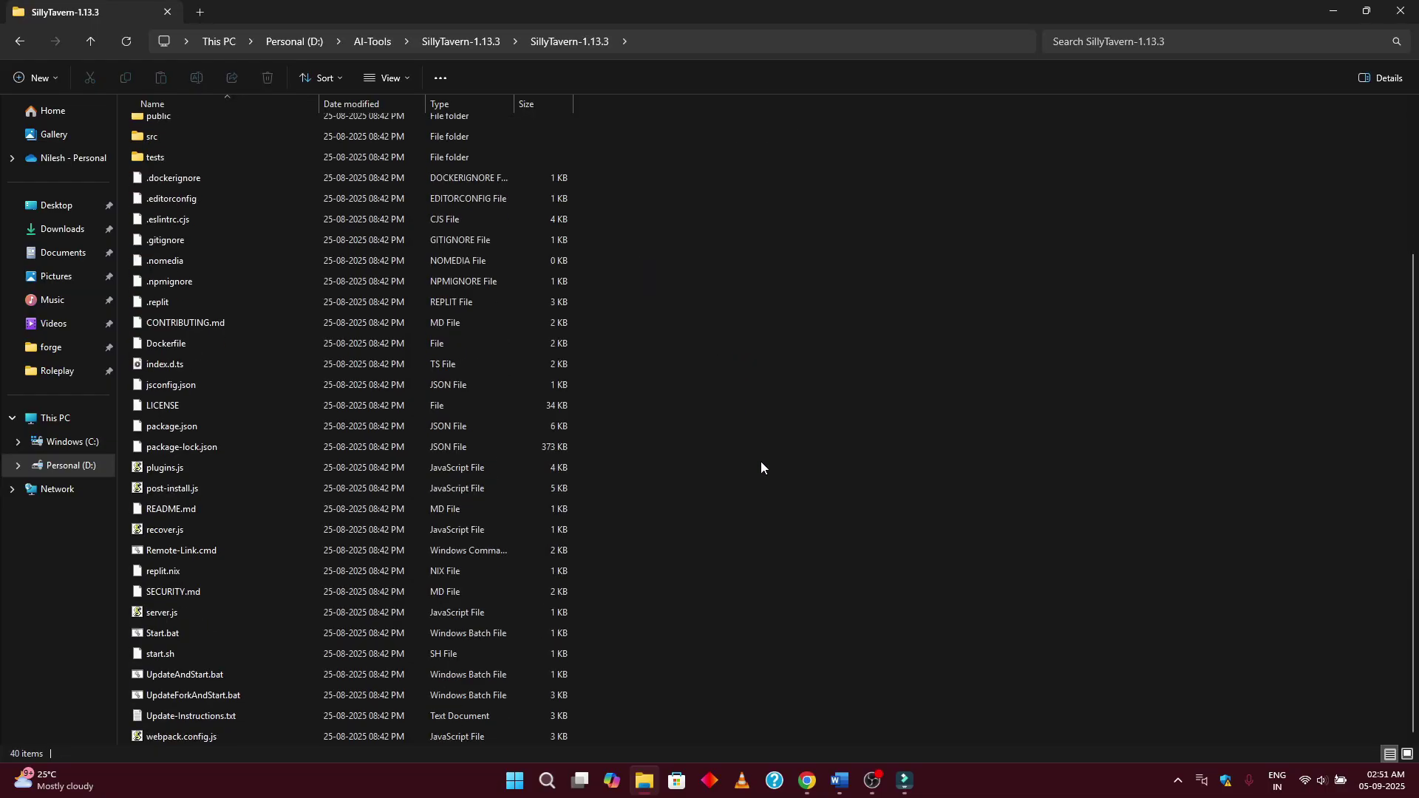
double_click(163, 636)
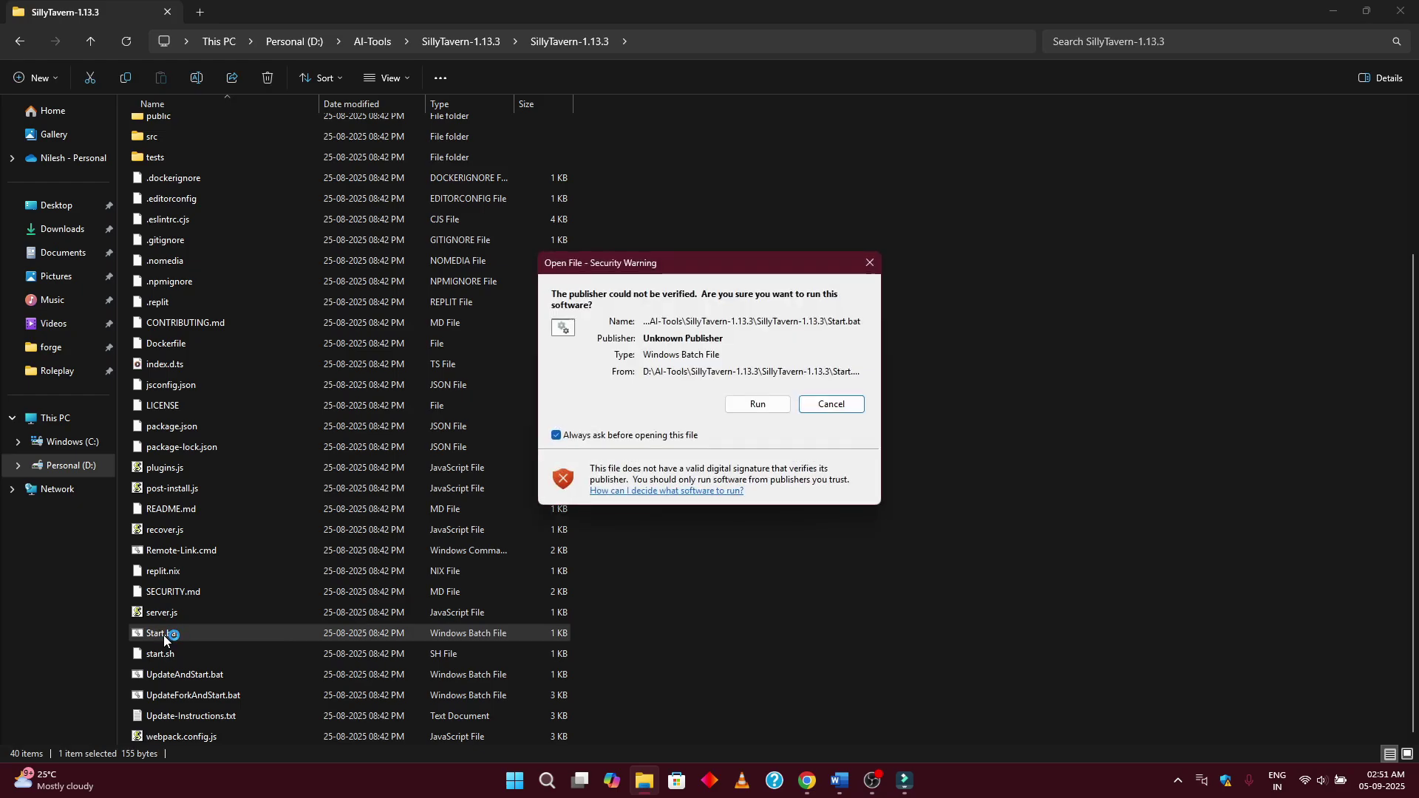
click(756, 403)
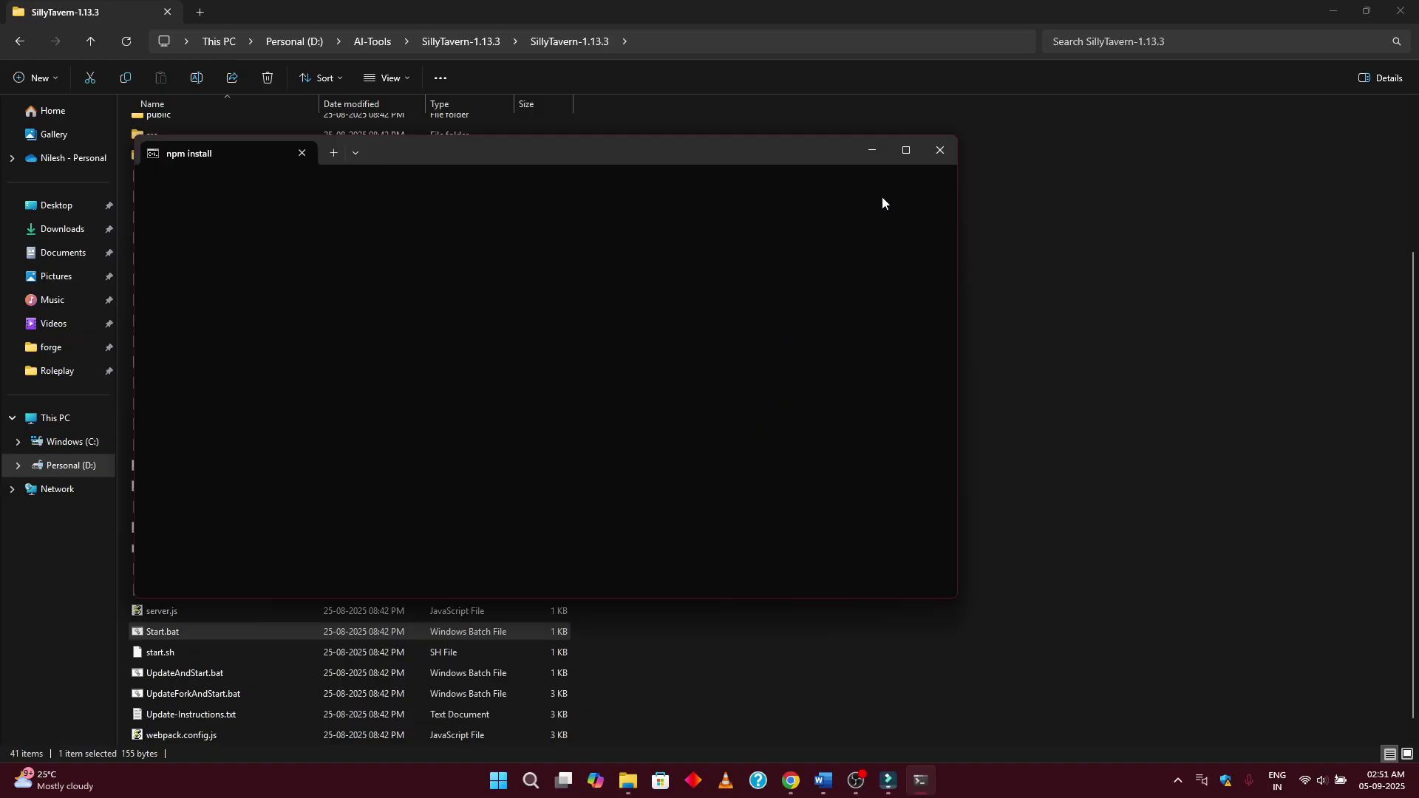
click(899, 159)
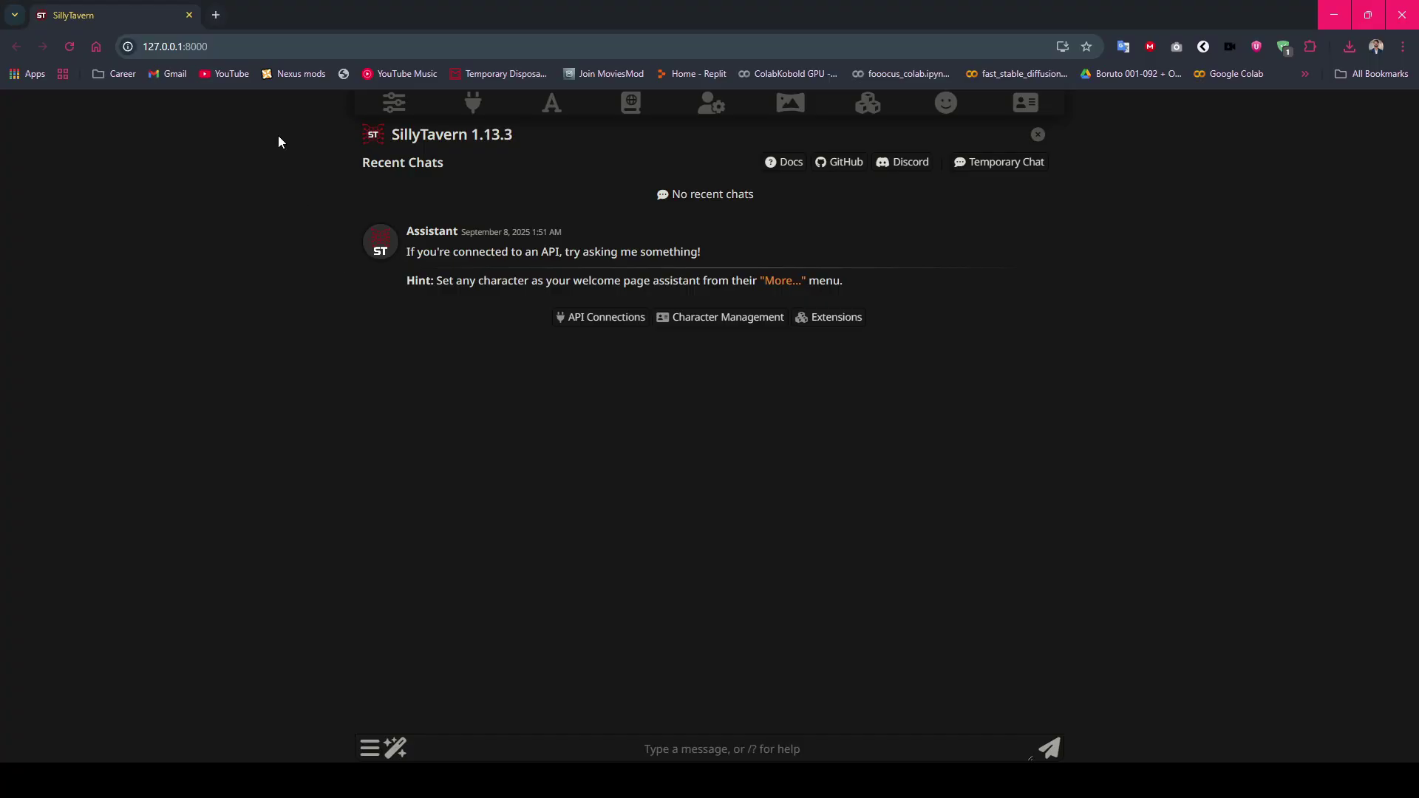
Open Google Colab in a new Chrome tab and dismiss the notebook selection dialog.
click(216, 15)
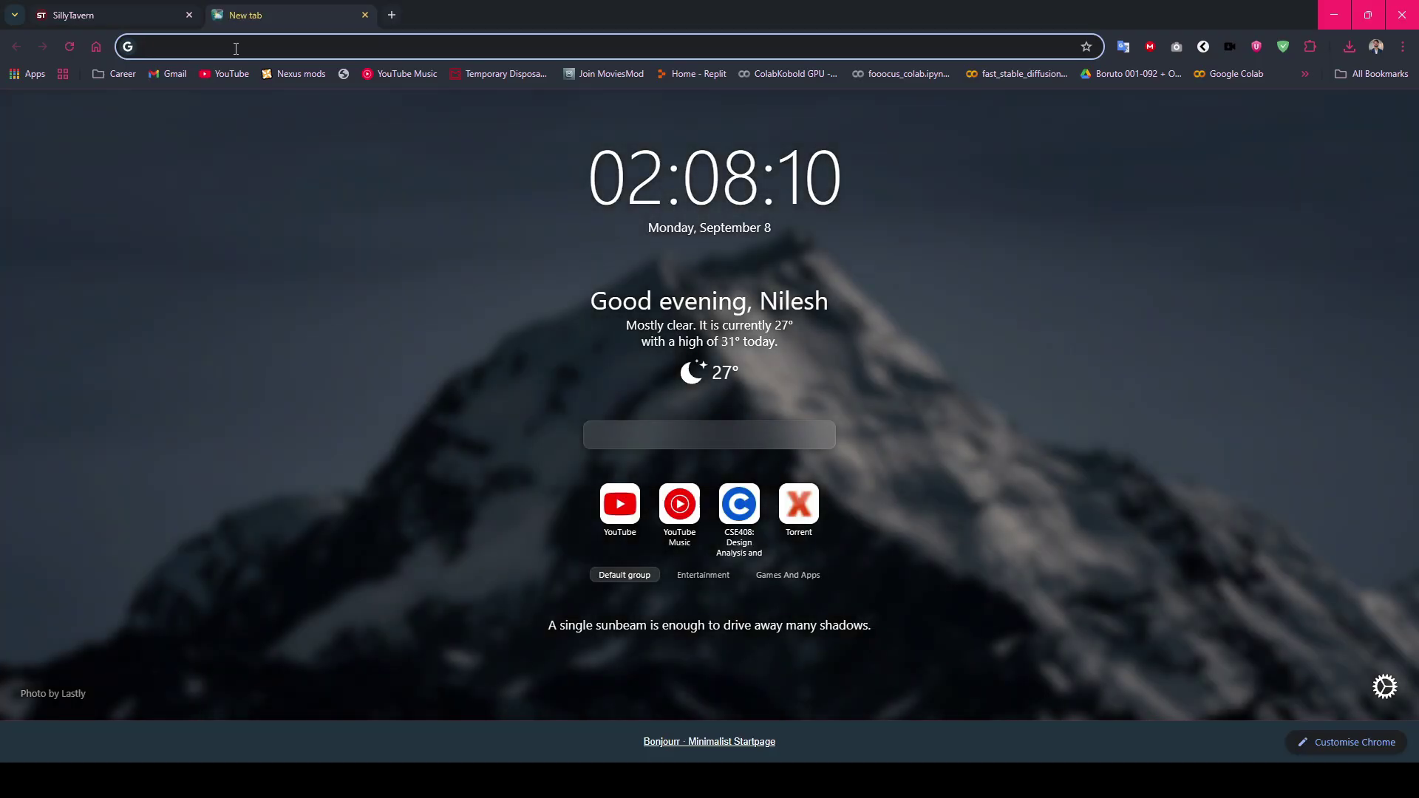
text(cola)
key(Return)
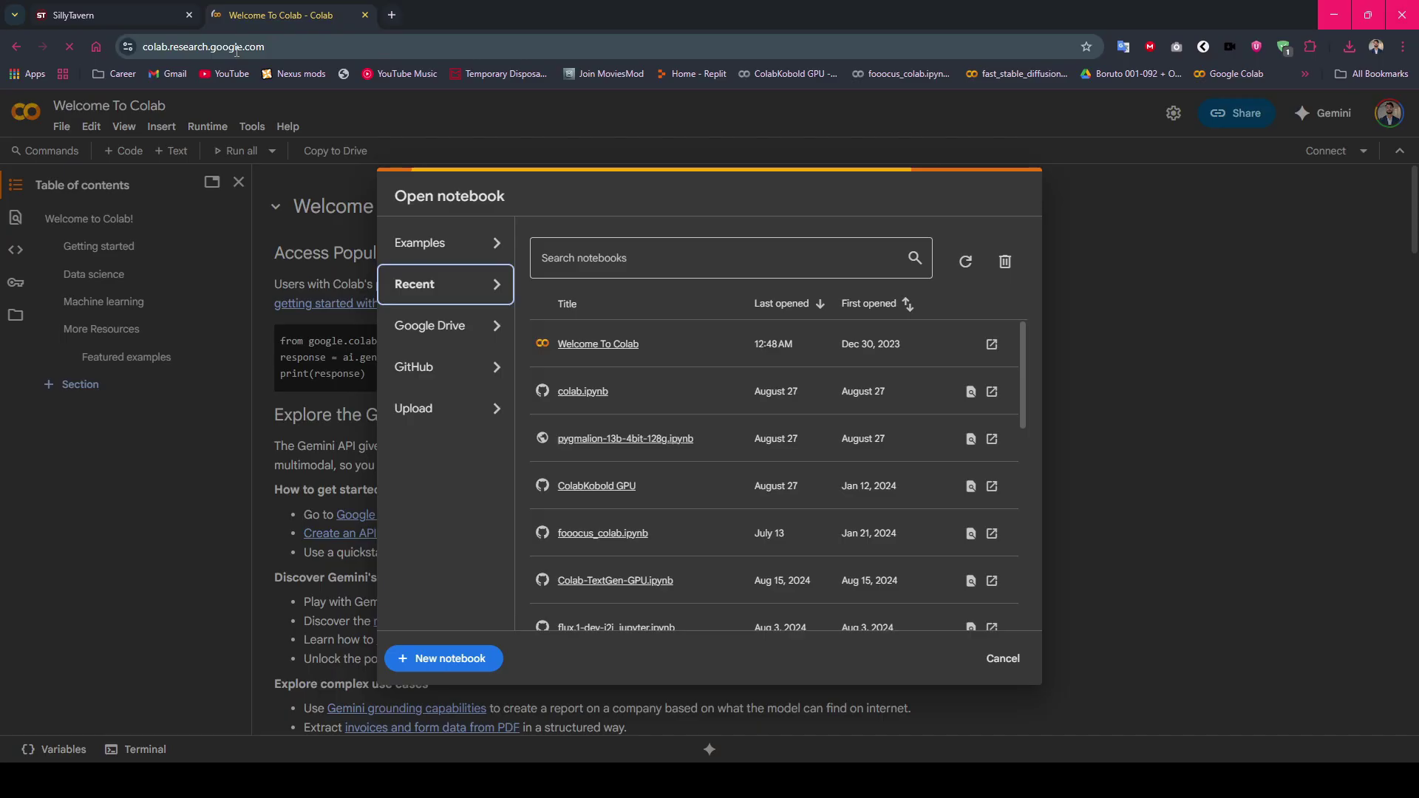
click(1002, 660)
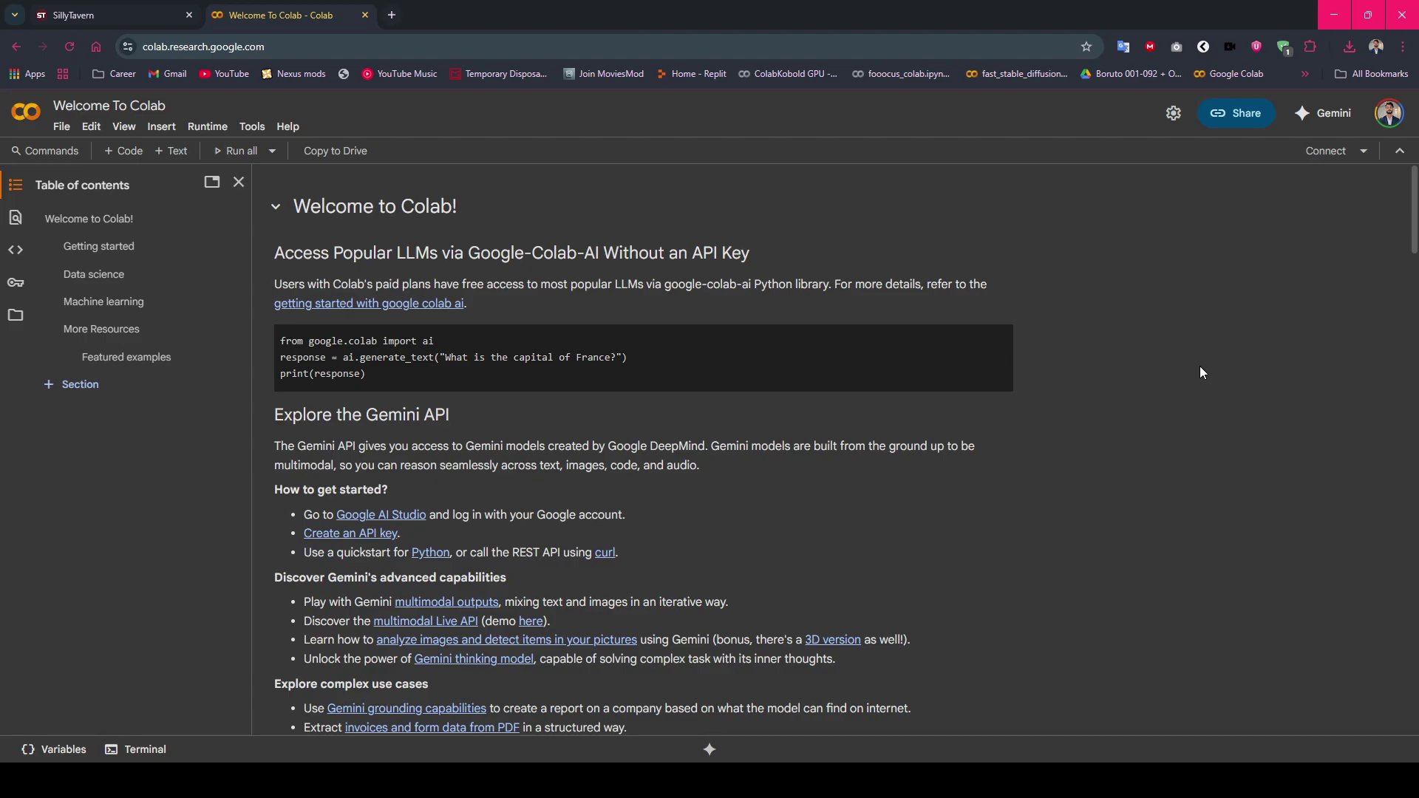
Load the KoboldCpp notebook from colab.research.google.com/github/lostruins/koboldcpp/blob/concedo/colab.ipynb and connect it to a T4 runtime.
click(397, 46)
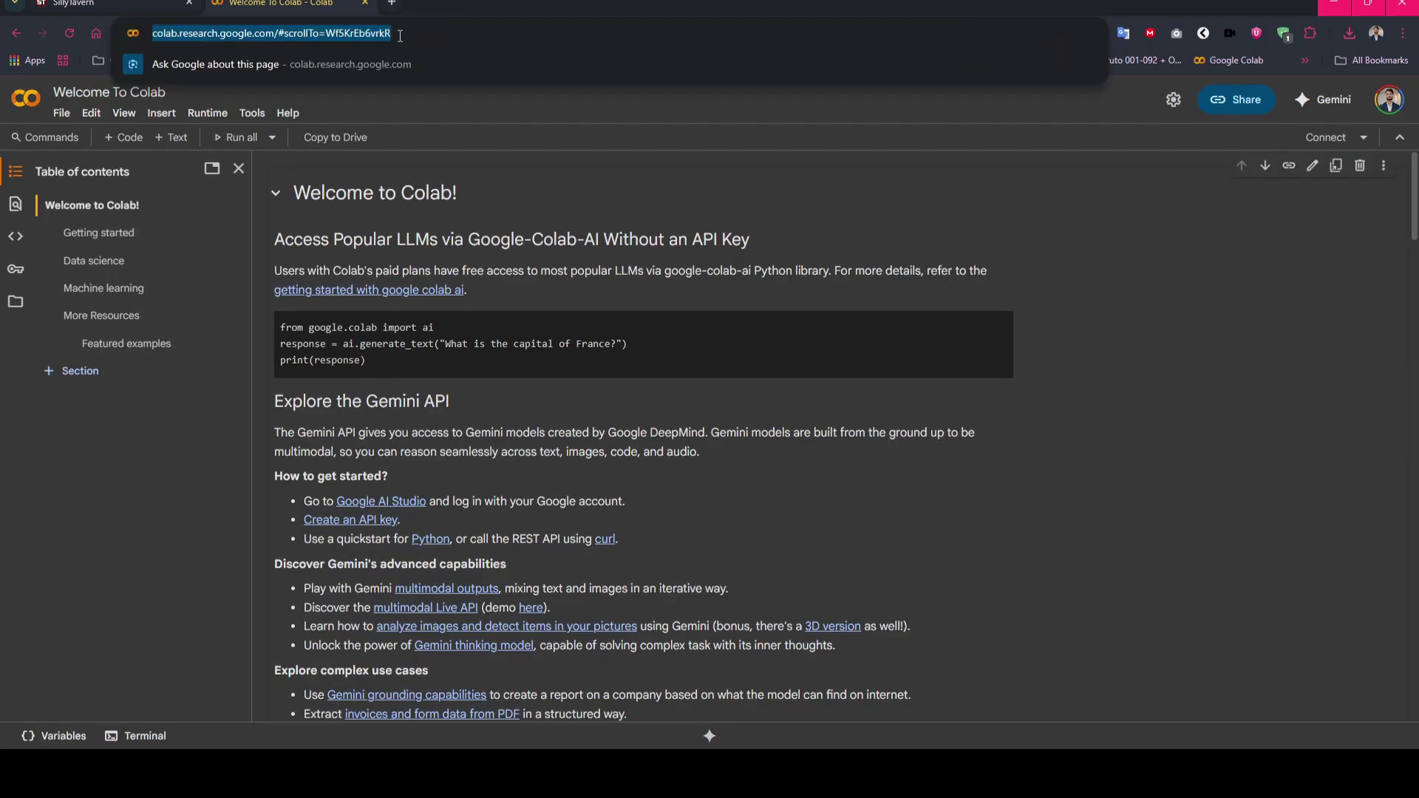
text(colab.research.google.com/github/lostruins/koboldcpp/blob/concedo/colab.ipynb)
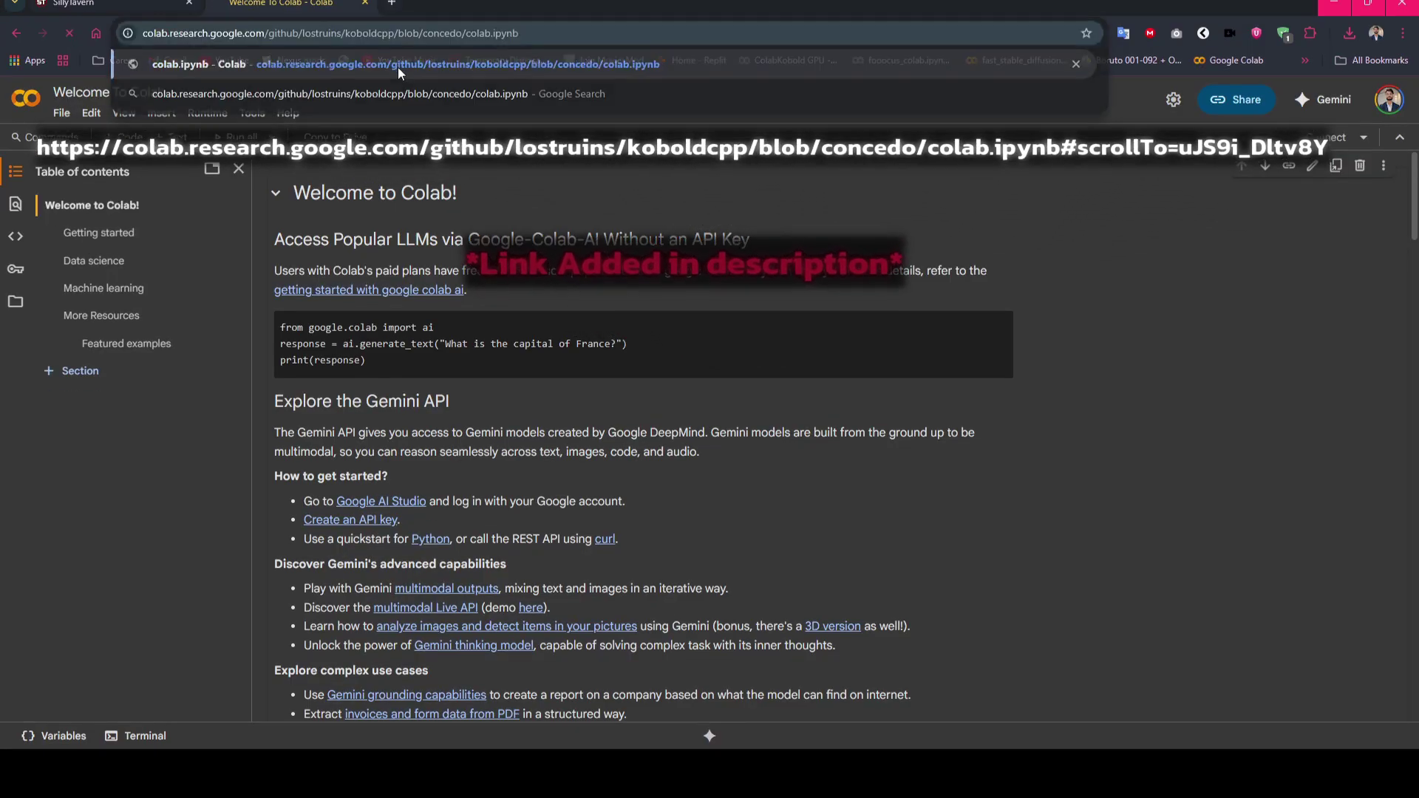
key(Return)
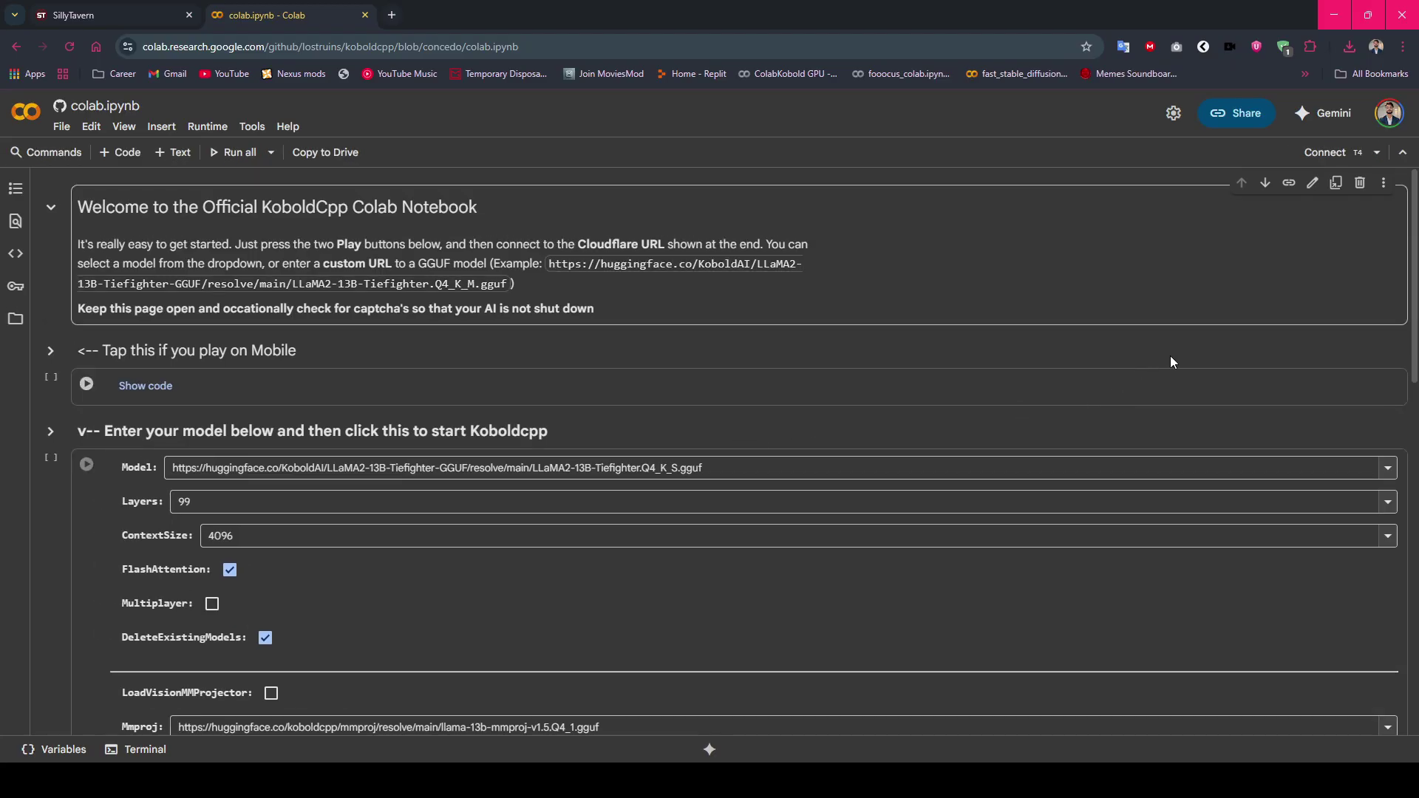
click(1345, 155)
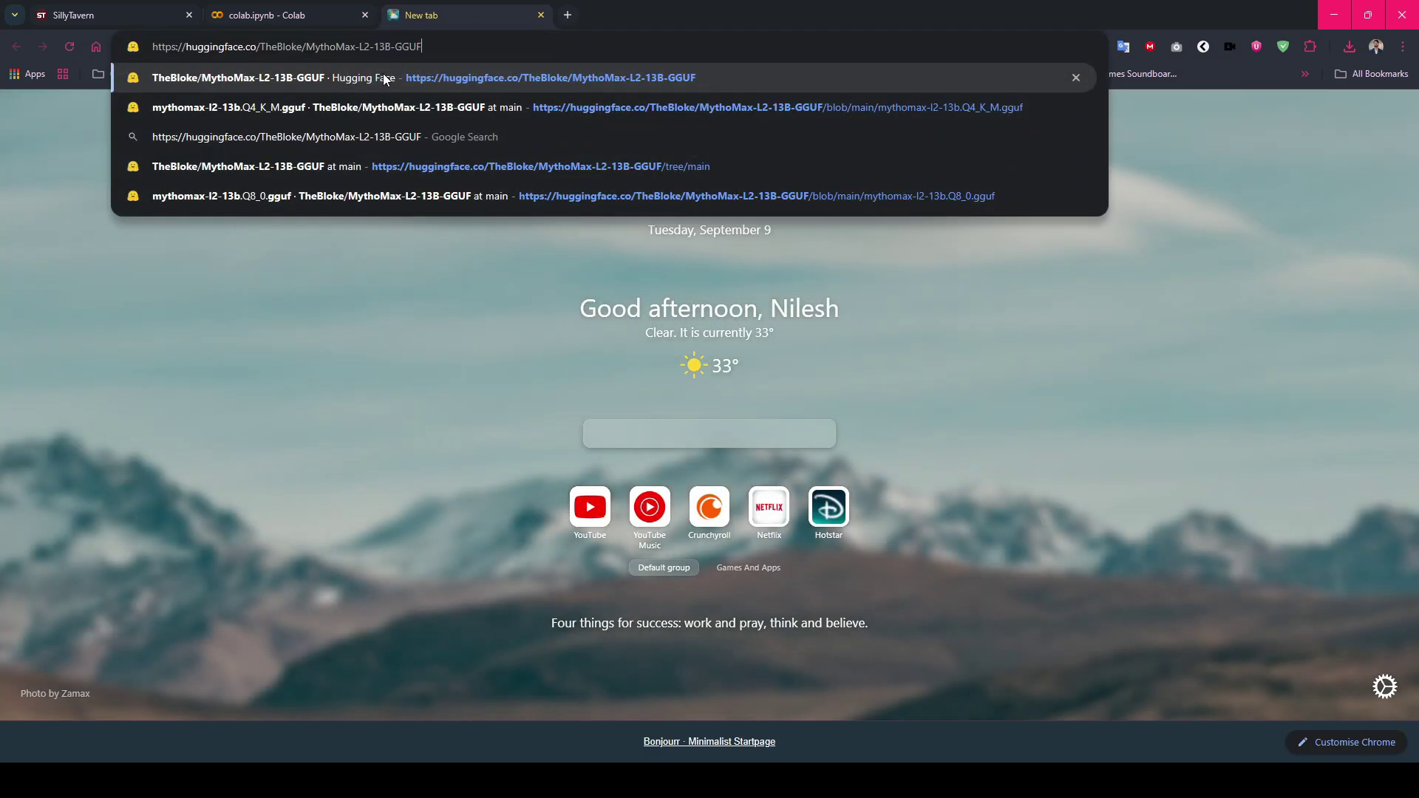
Go to huggingface.co/TheBloke/MythoMax-L2-13B-GGUF and open the provided file mythomax-l2-13b.Q4_K_M.gguf in a separate tab.
key(Return)
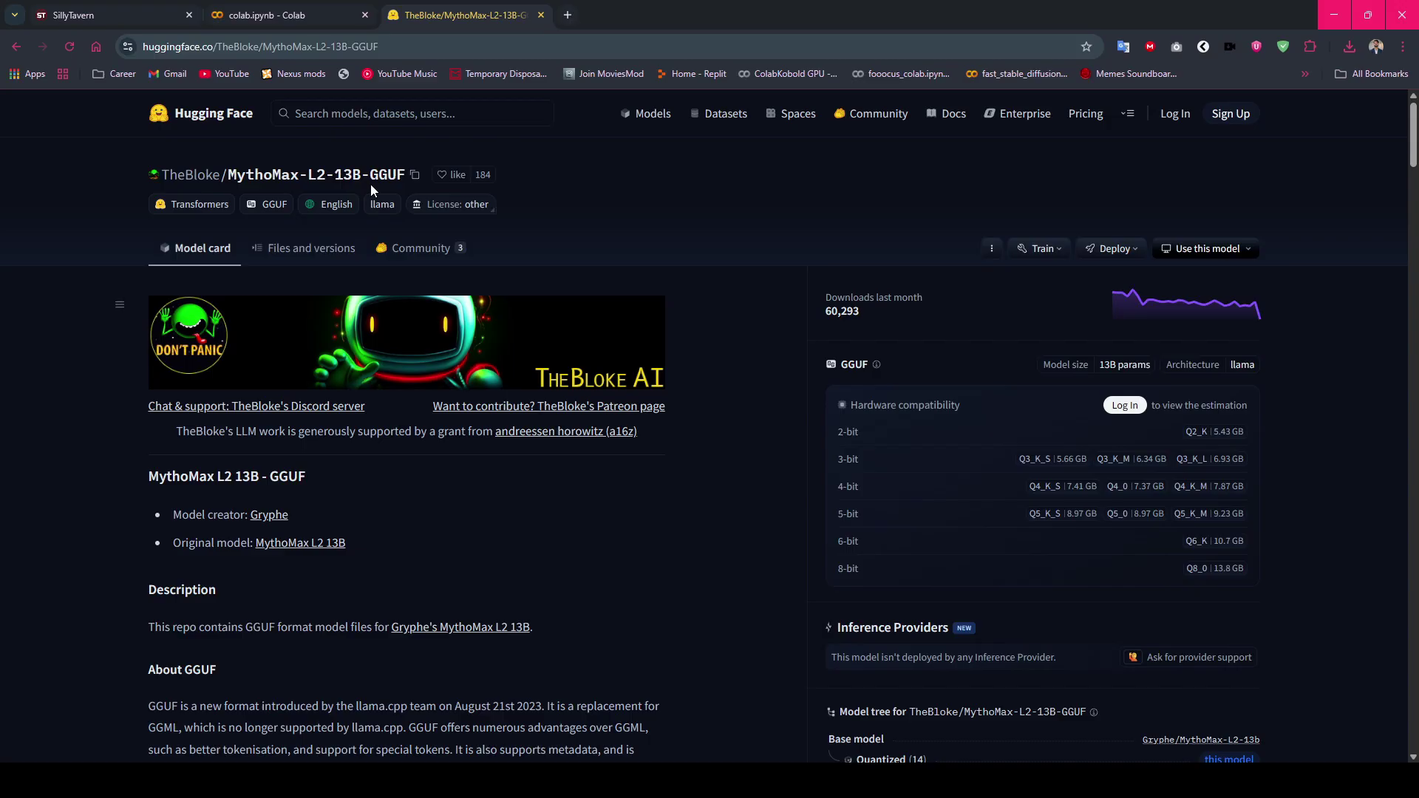
scroll(477, 466, down, 9)
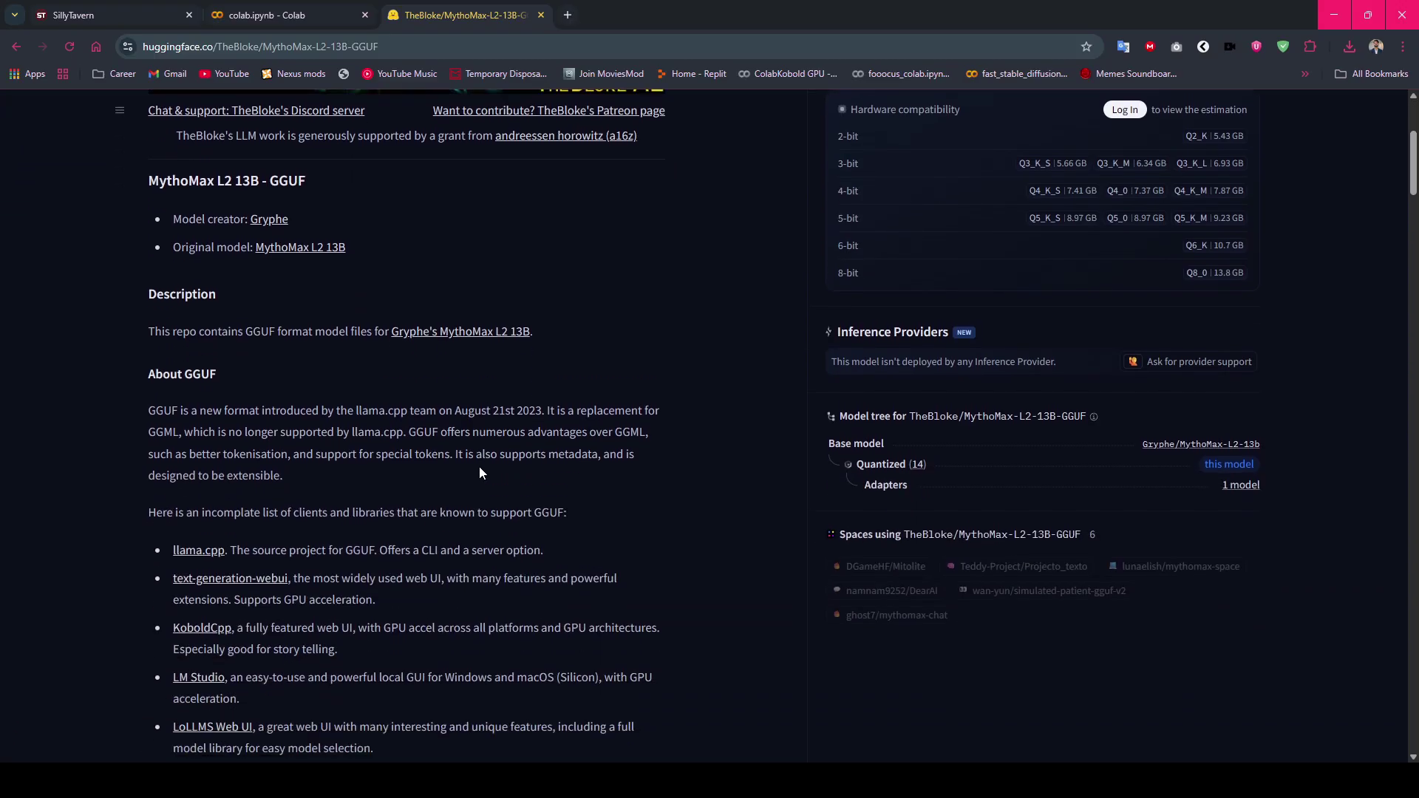
scroll(479, 467, down, 20)
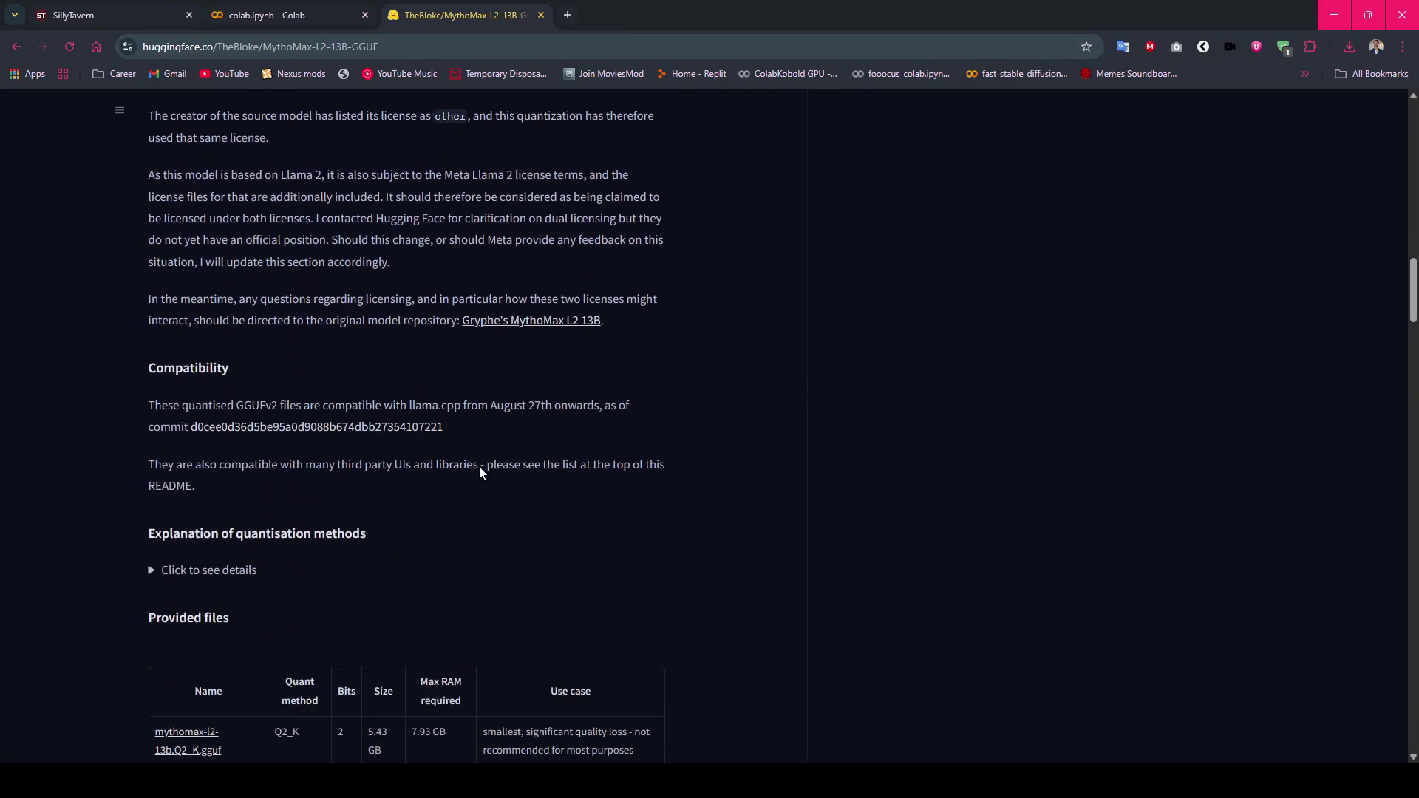
scroll(479, 472, down, 1)
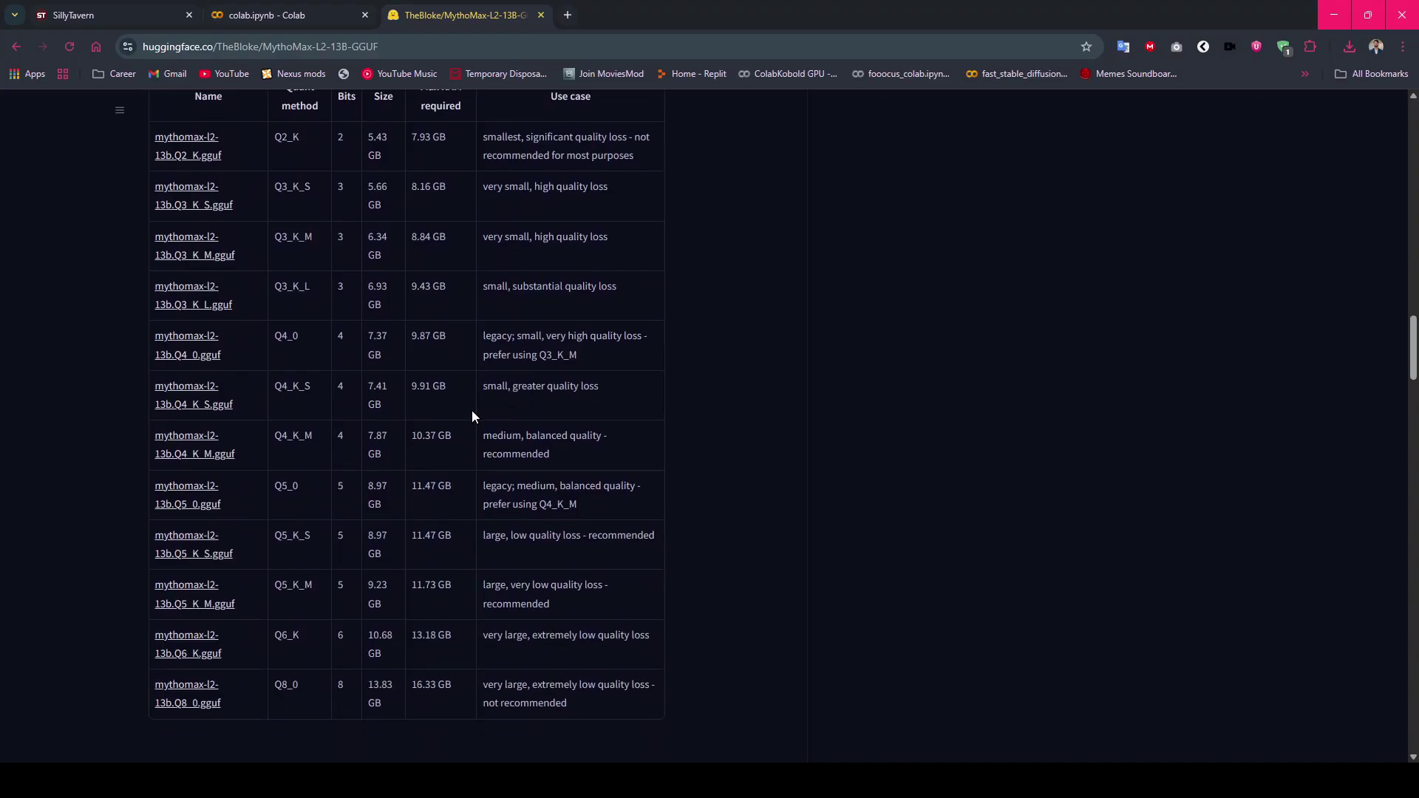
middle_click(205, 453)
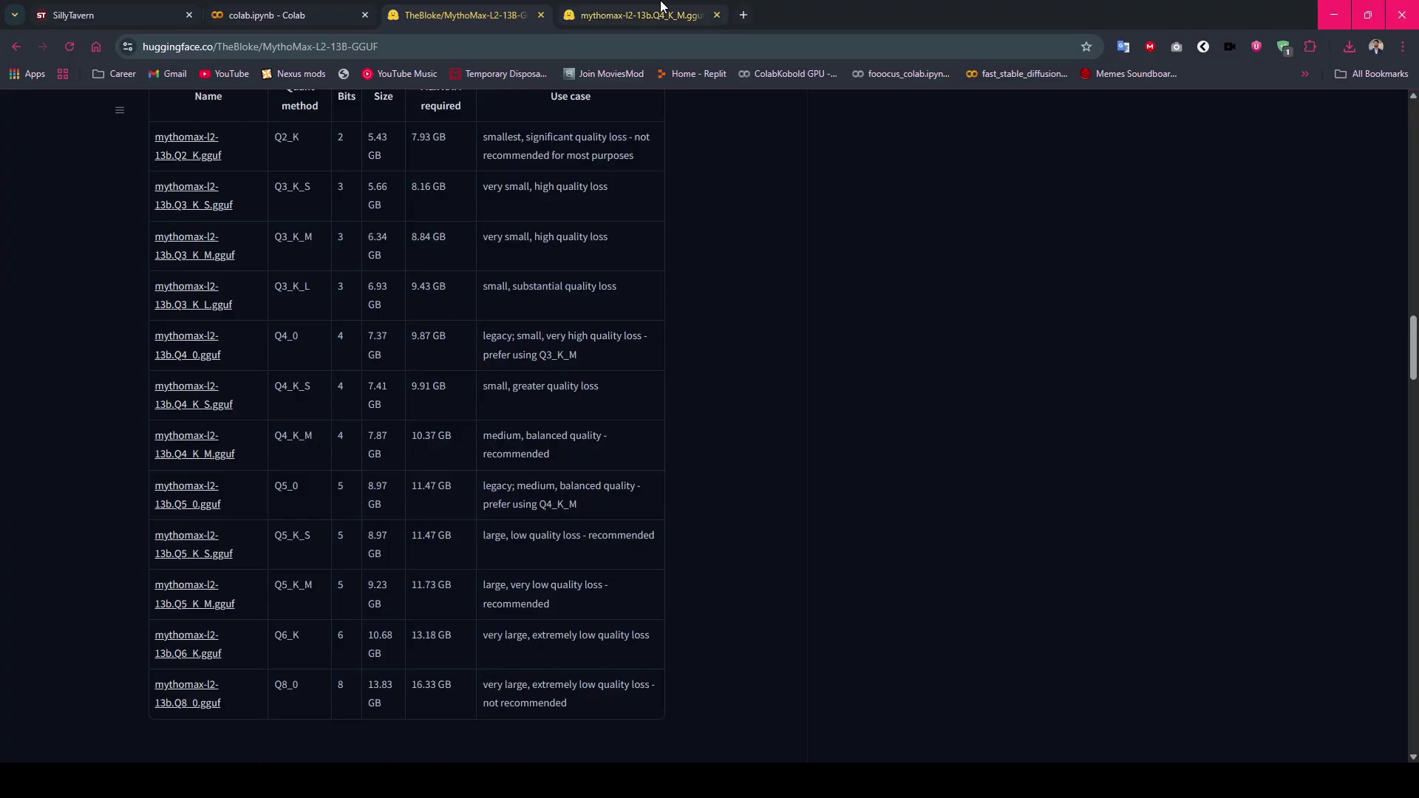
Copy the mythomax-l2-13b.Q4_K_M.gguf page URL from Hugging Face and use it as the Model value in the KoboldCpp Colab notebook.
click(641, 15)
click(423, 46)
key(ctrl+c)
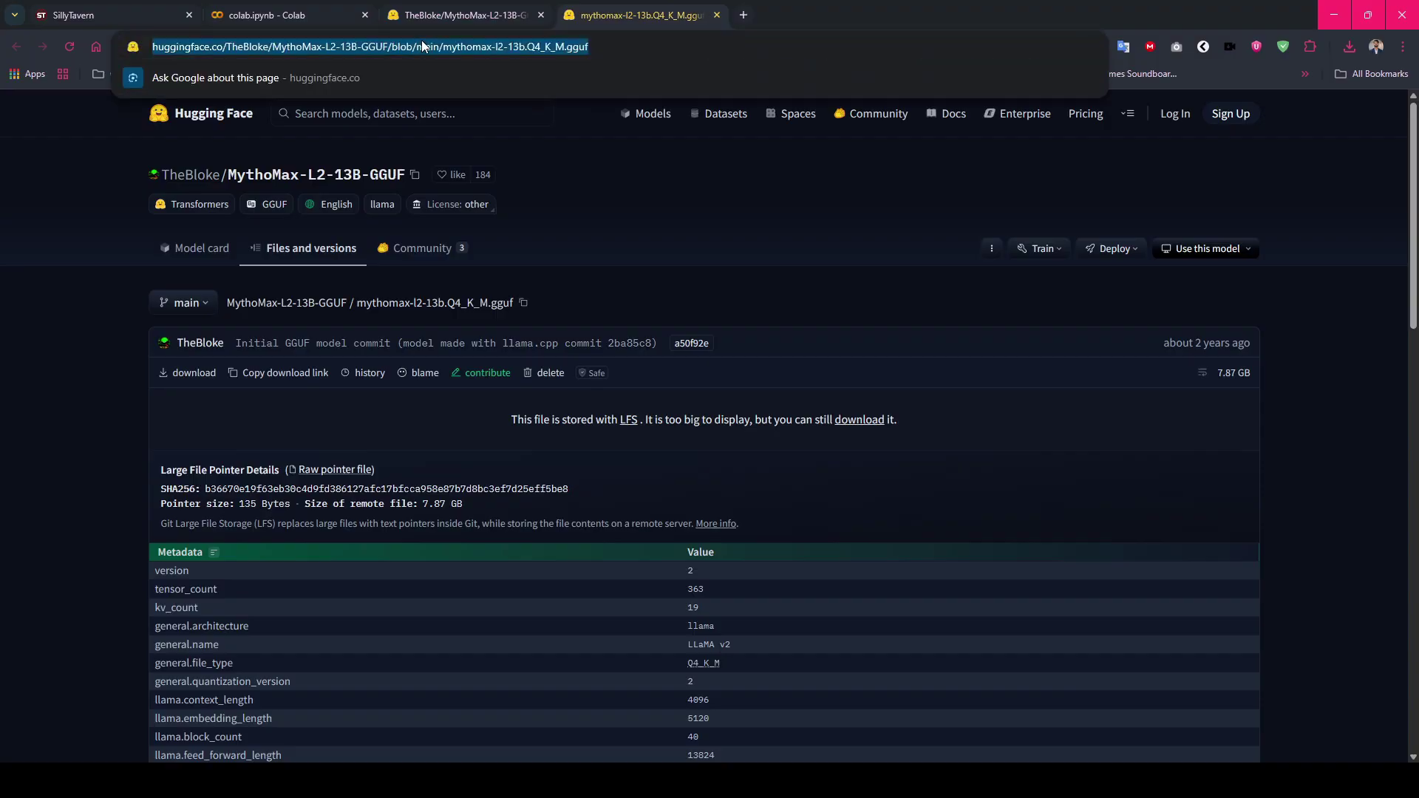
click(298, 8)
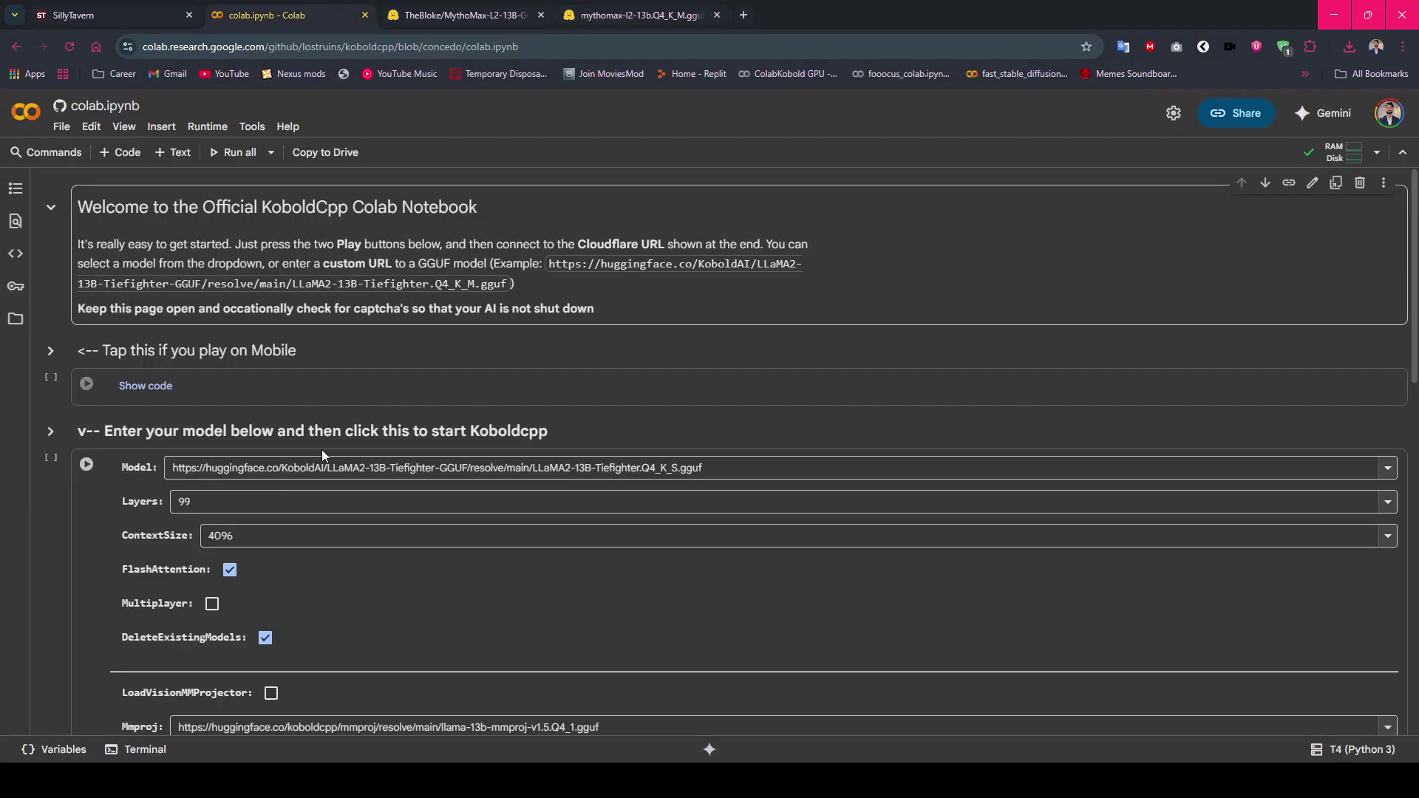
scroll(316, 460, down, 3)
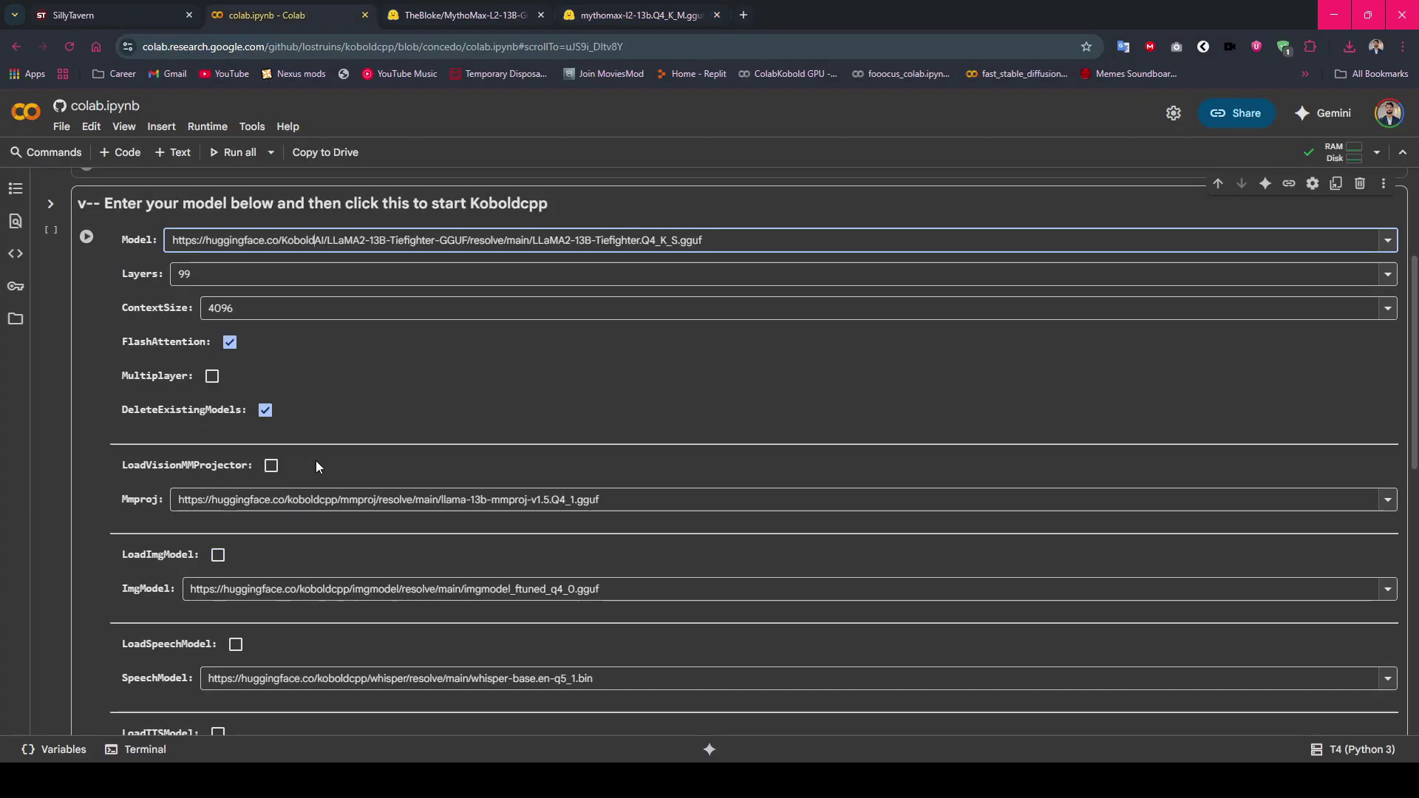
triple_click(343, 239)
key(ctrl+v)
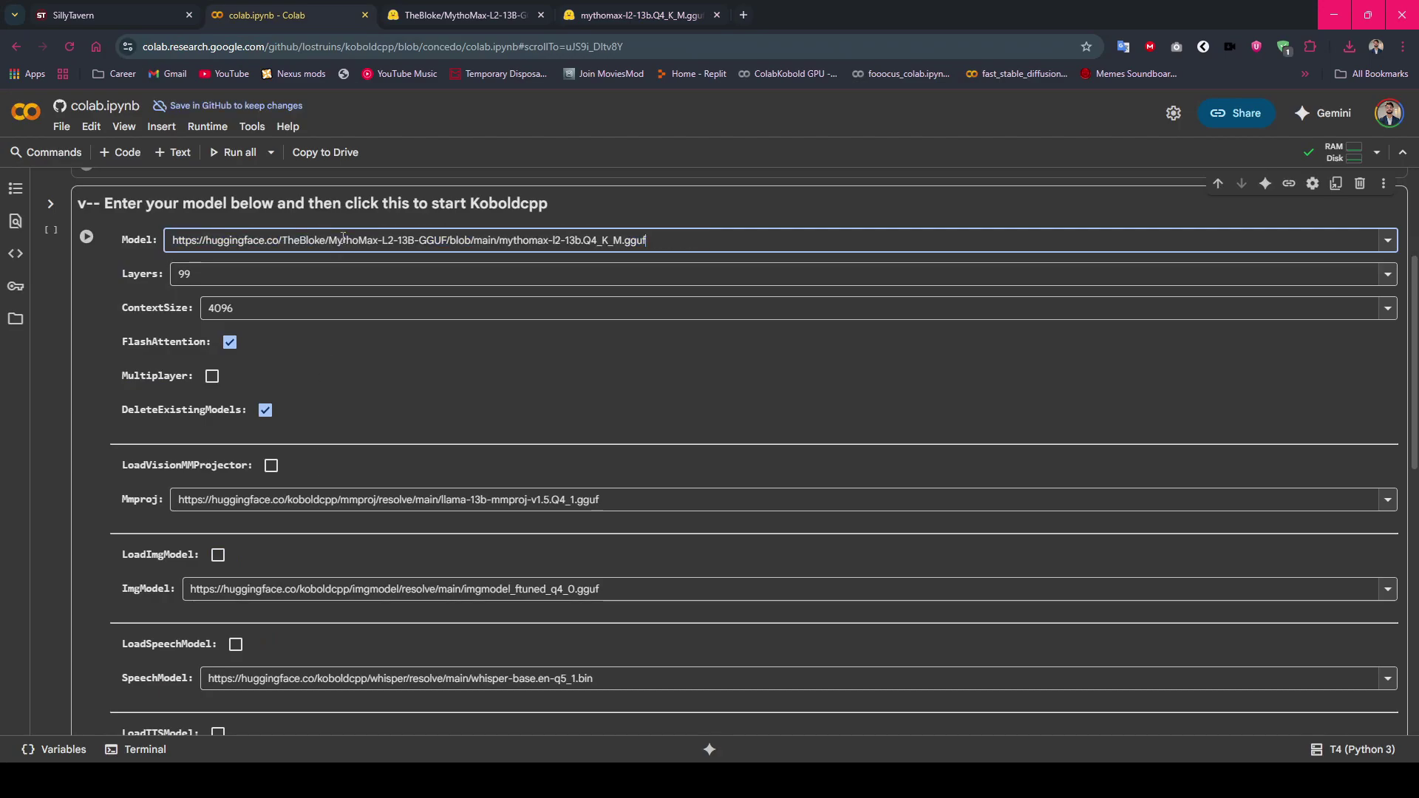
Run the KoboldCpp start cell, accept running the notebook not authored by Google, and follow its output to the tunnel links.
click(85, 246)
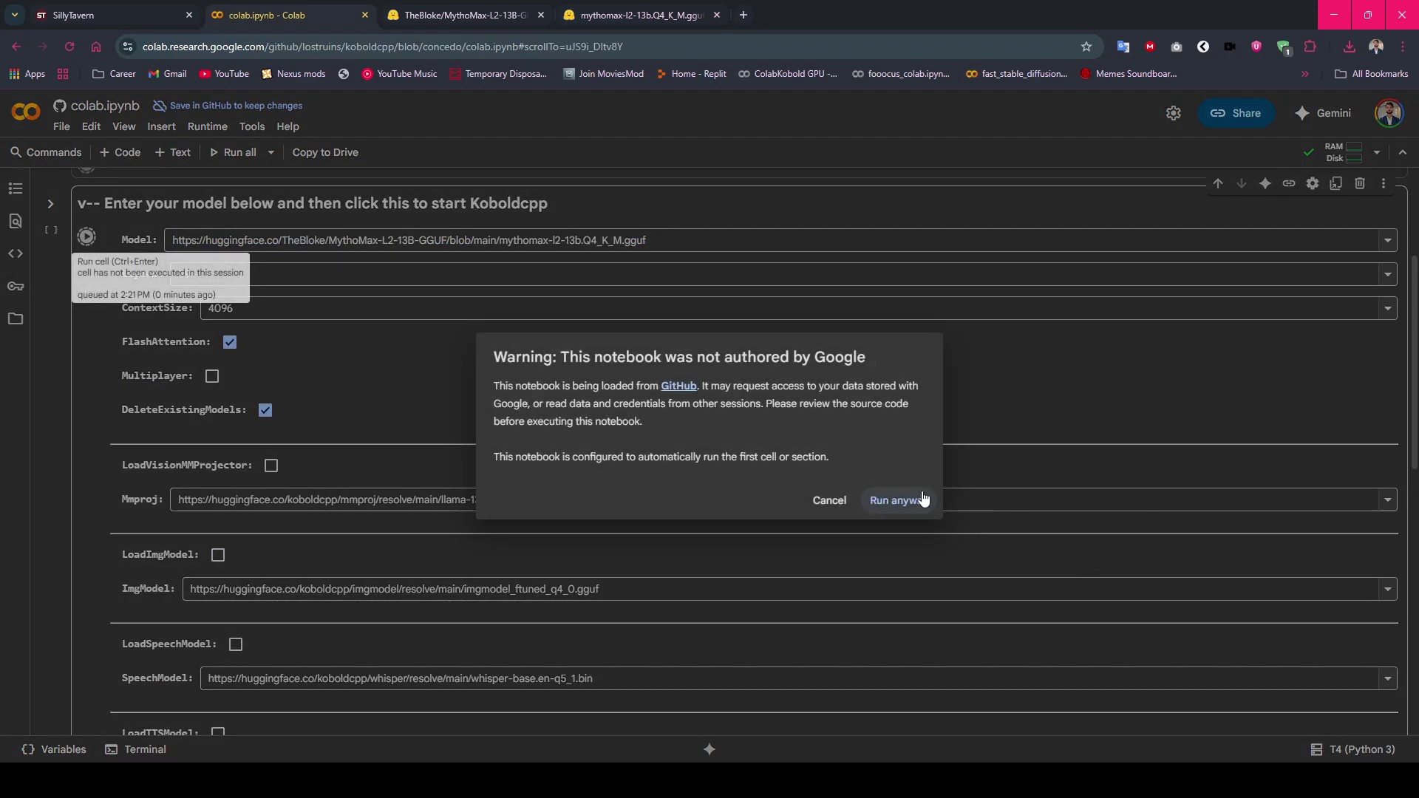
click(923, 499)
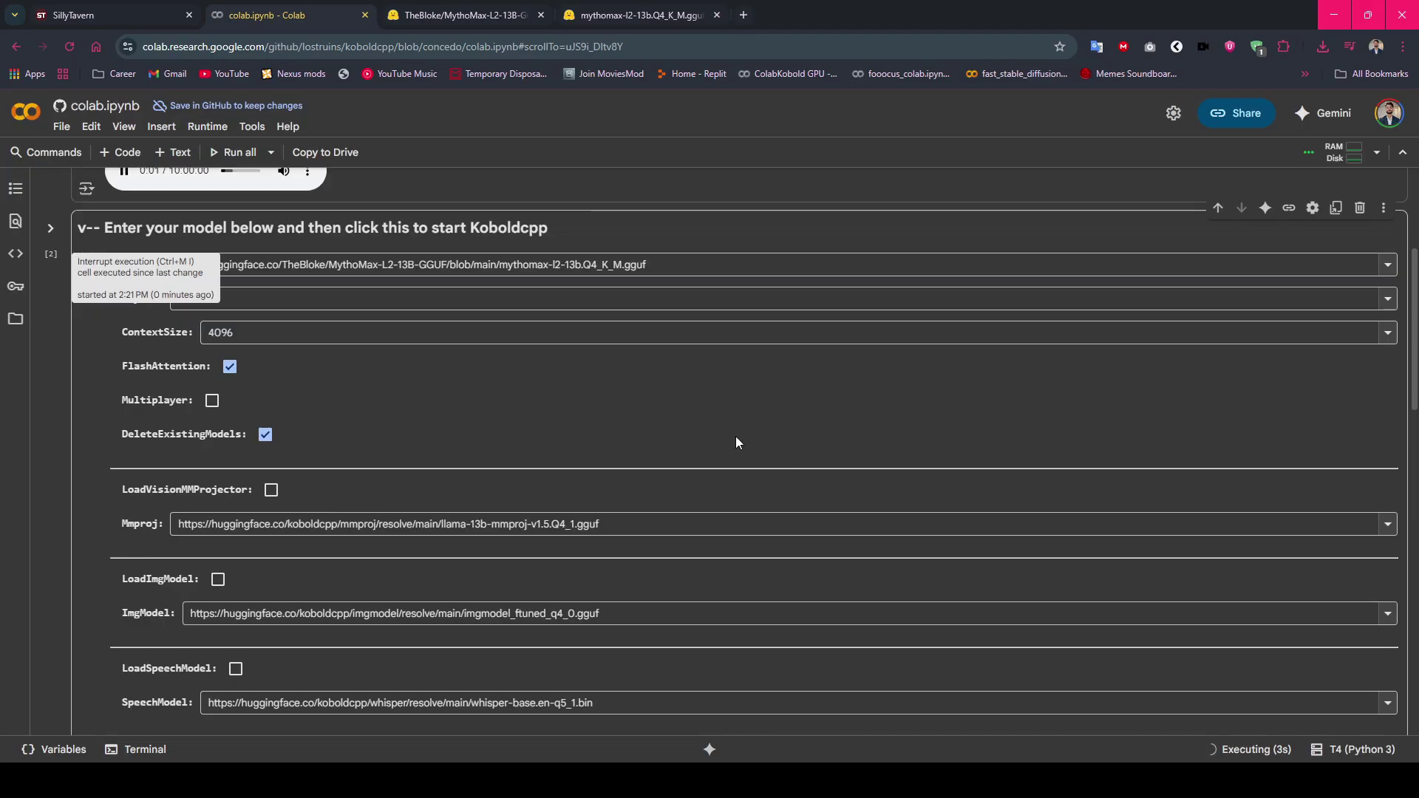
scroll(736, 442, down, 8)
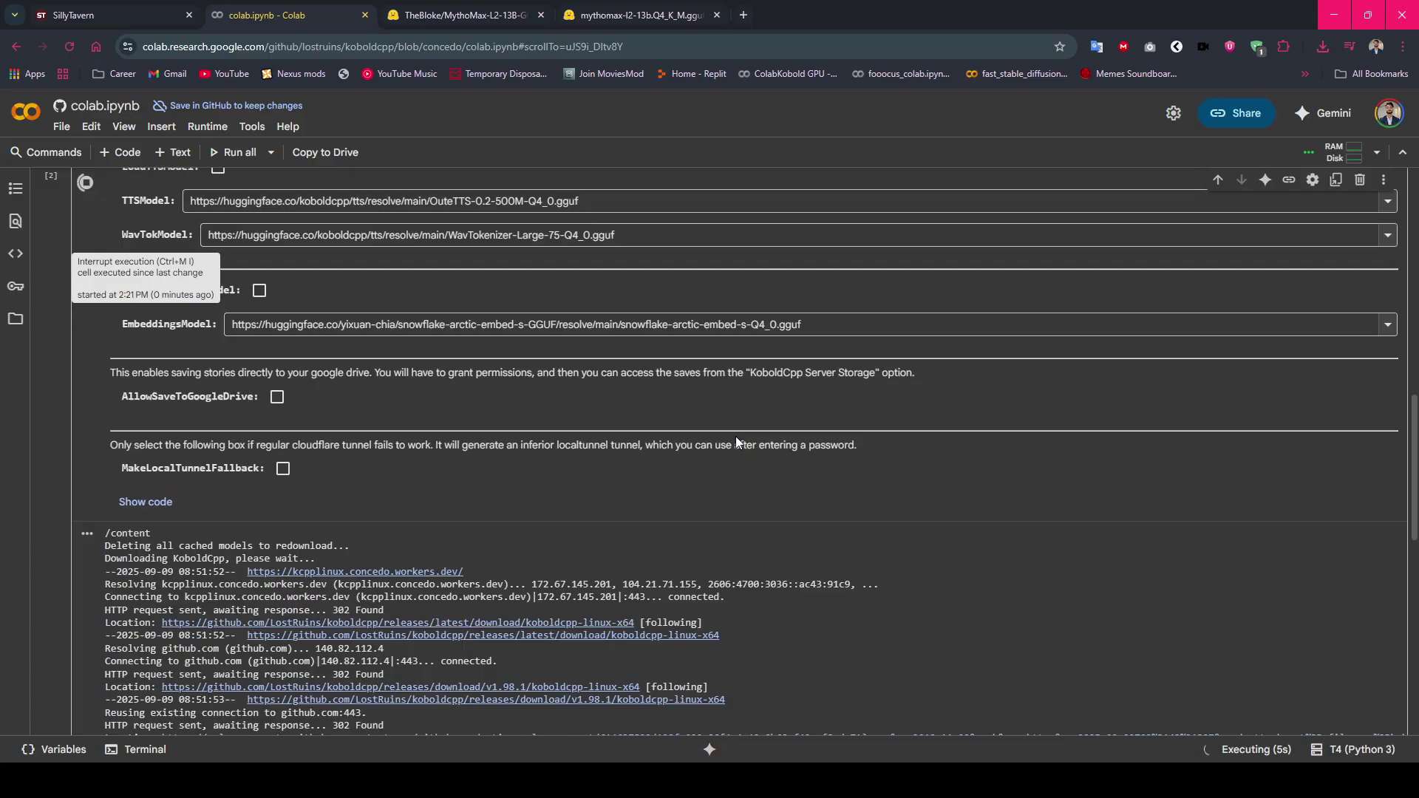
scroll(736, 442, down, 7)
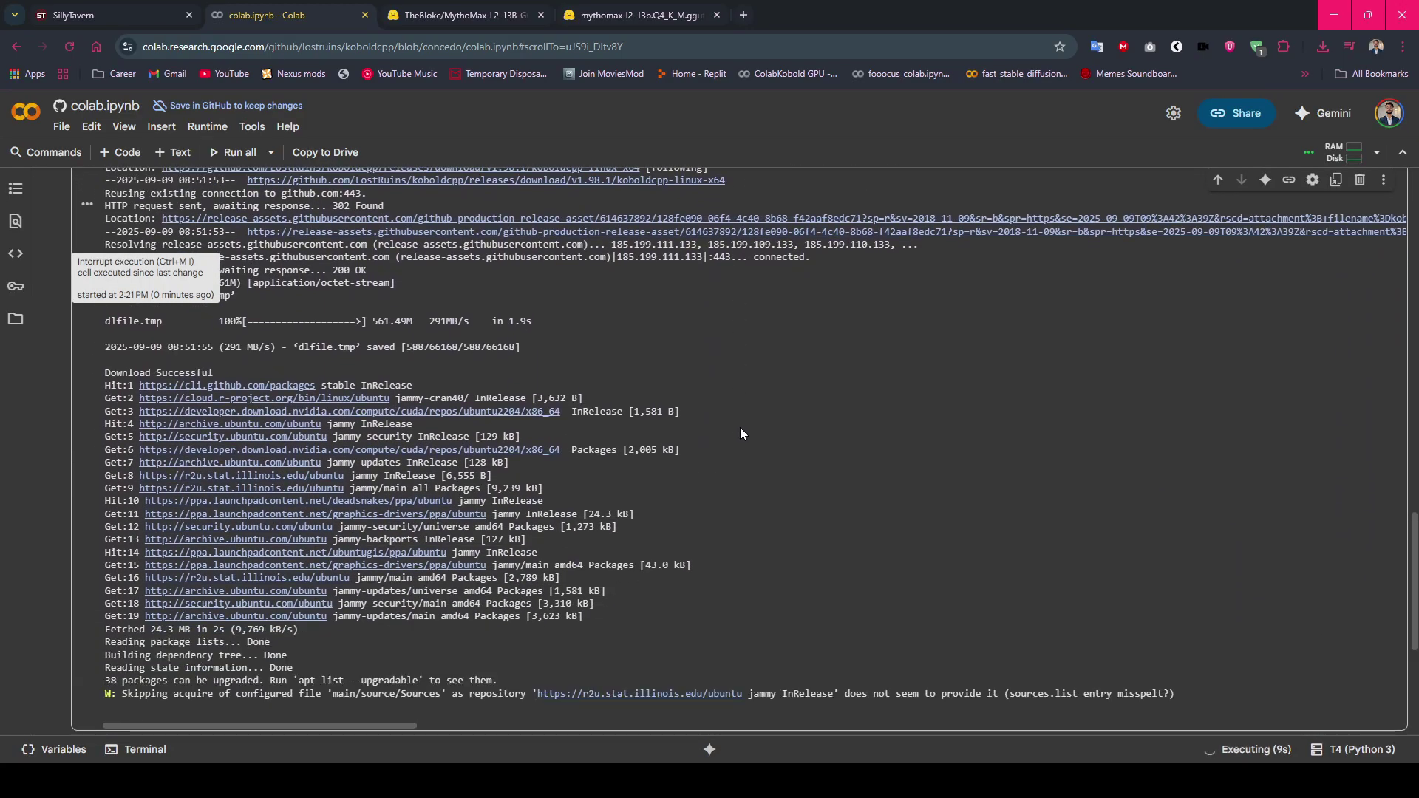
scroll(741, 434, down, 4)
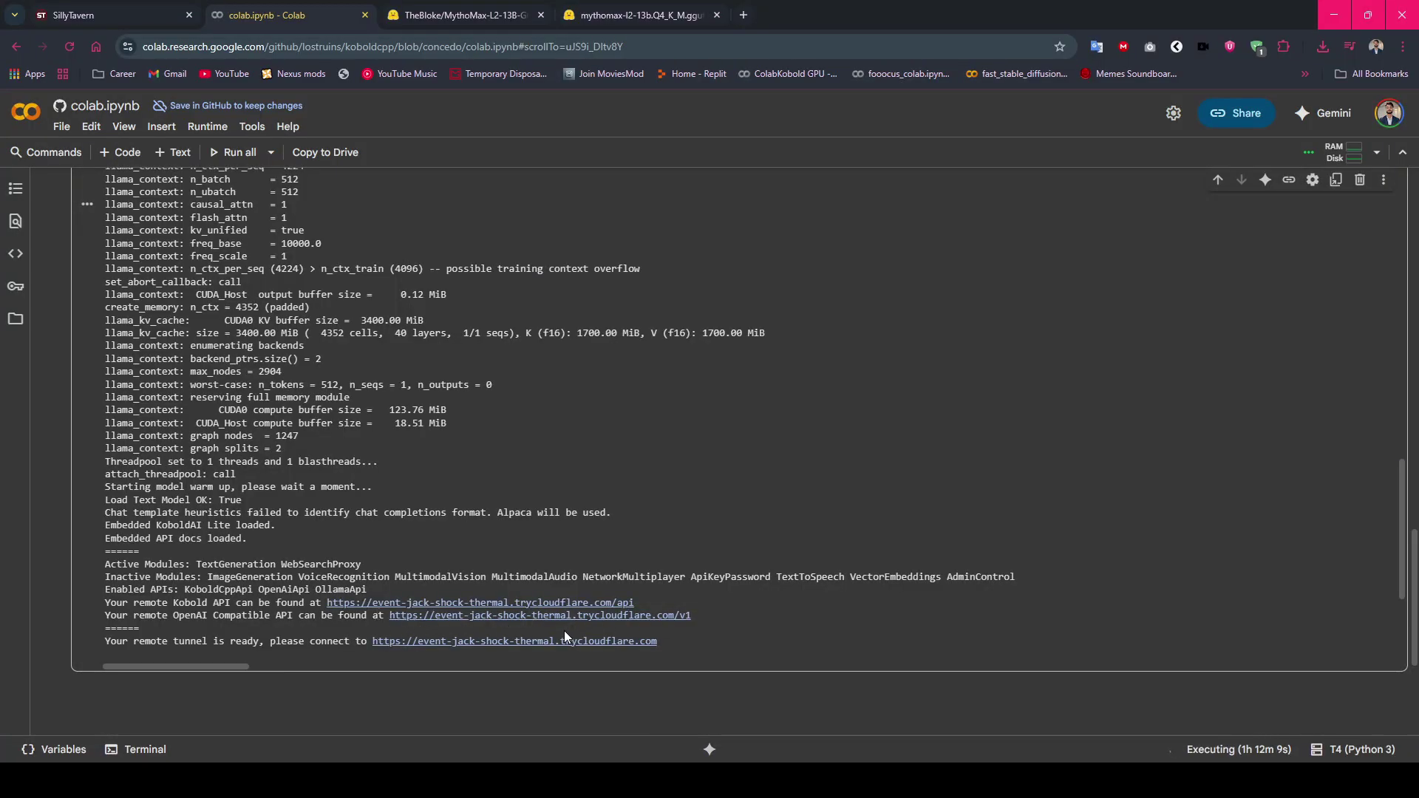
Copy the remote Kobold API URL from the Colab output and set SillyTavern's API to Text Completion in its connection settings.
drag(647, 602, 326, 602)
key(ctrl+c)
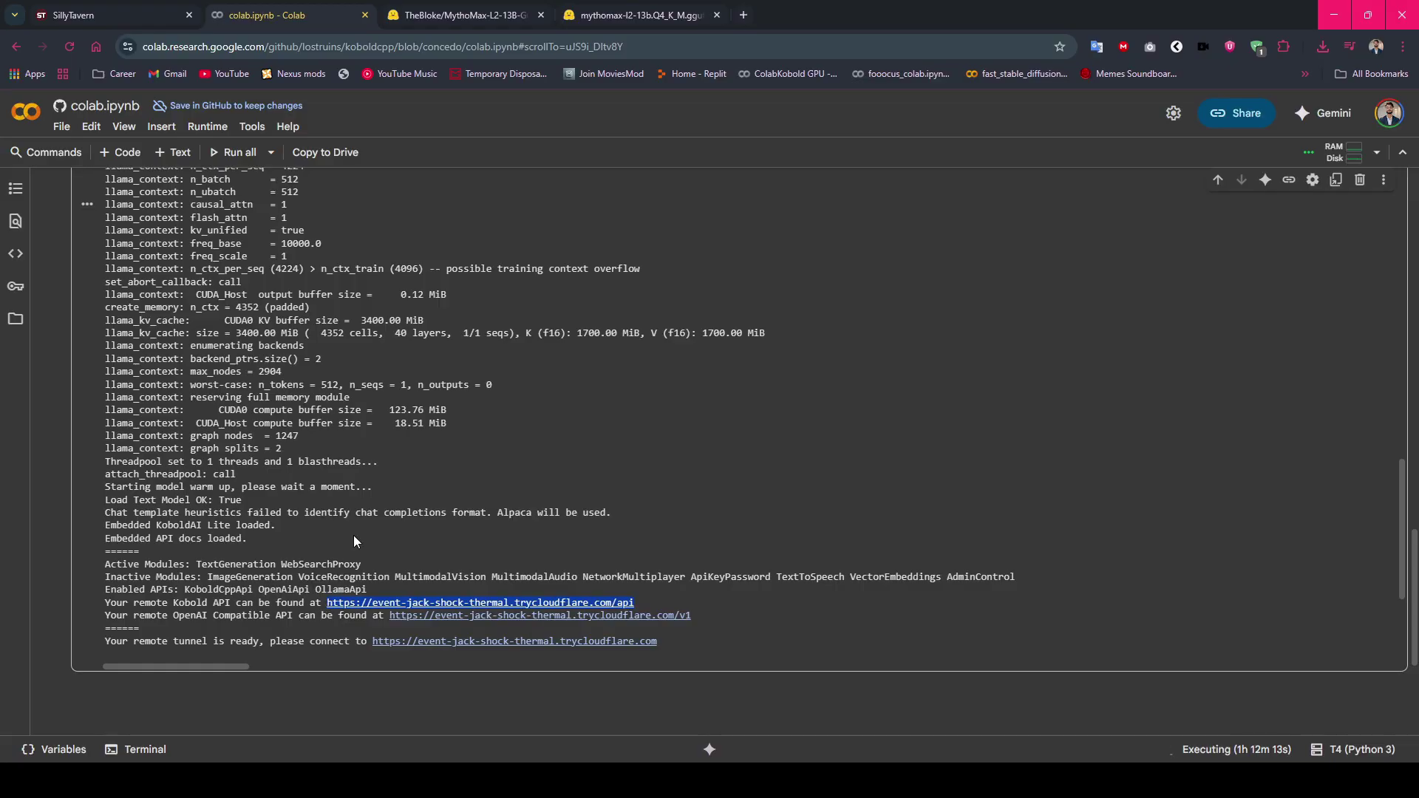
click(119, 11)
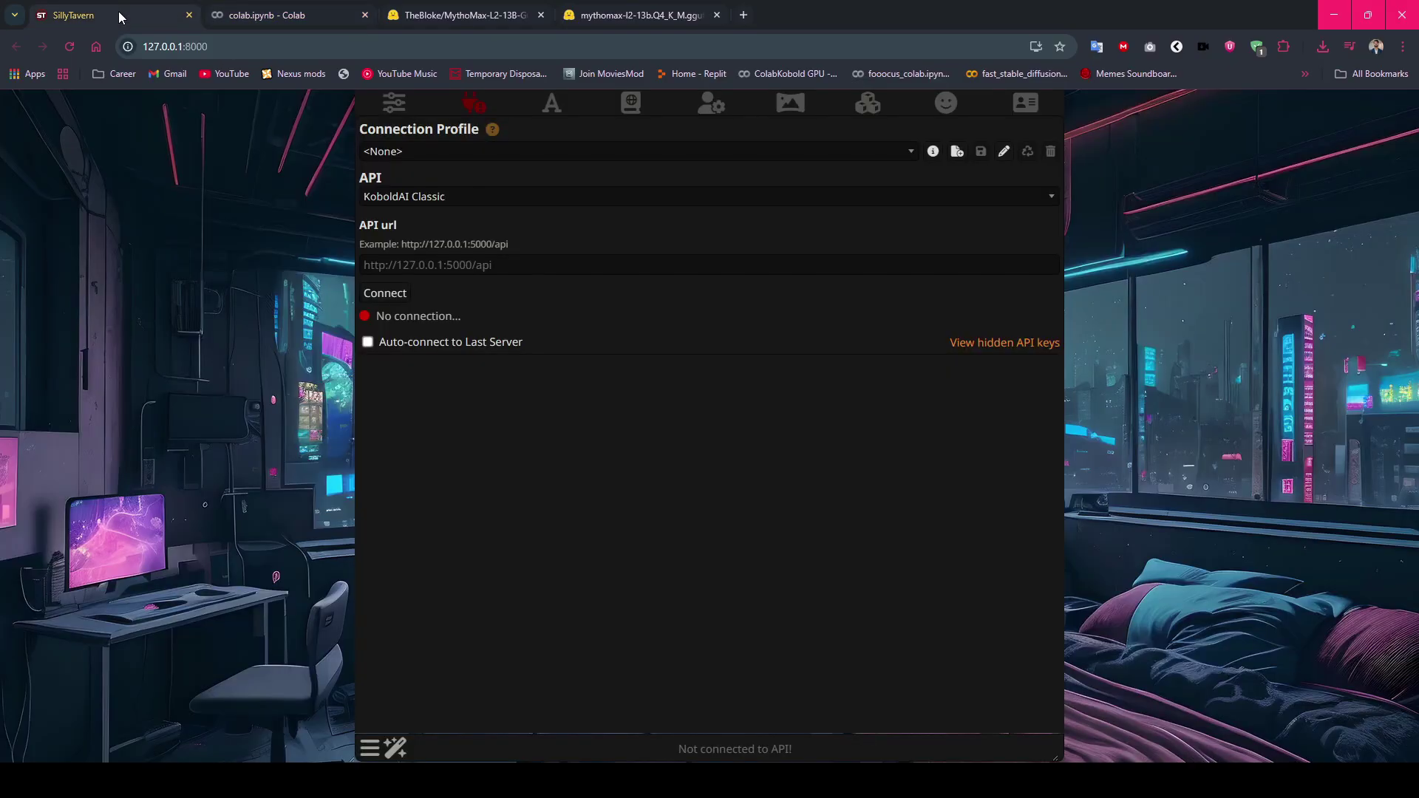
click(467, 107)
click(468, 105)
click(451, 198)
click(447, 219)
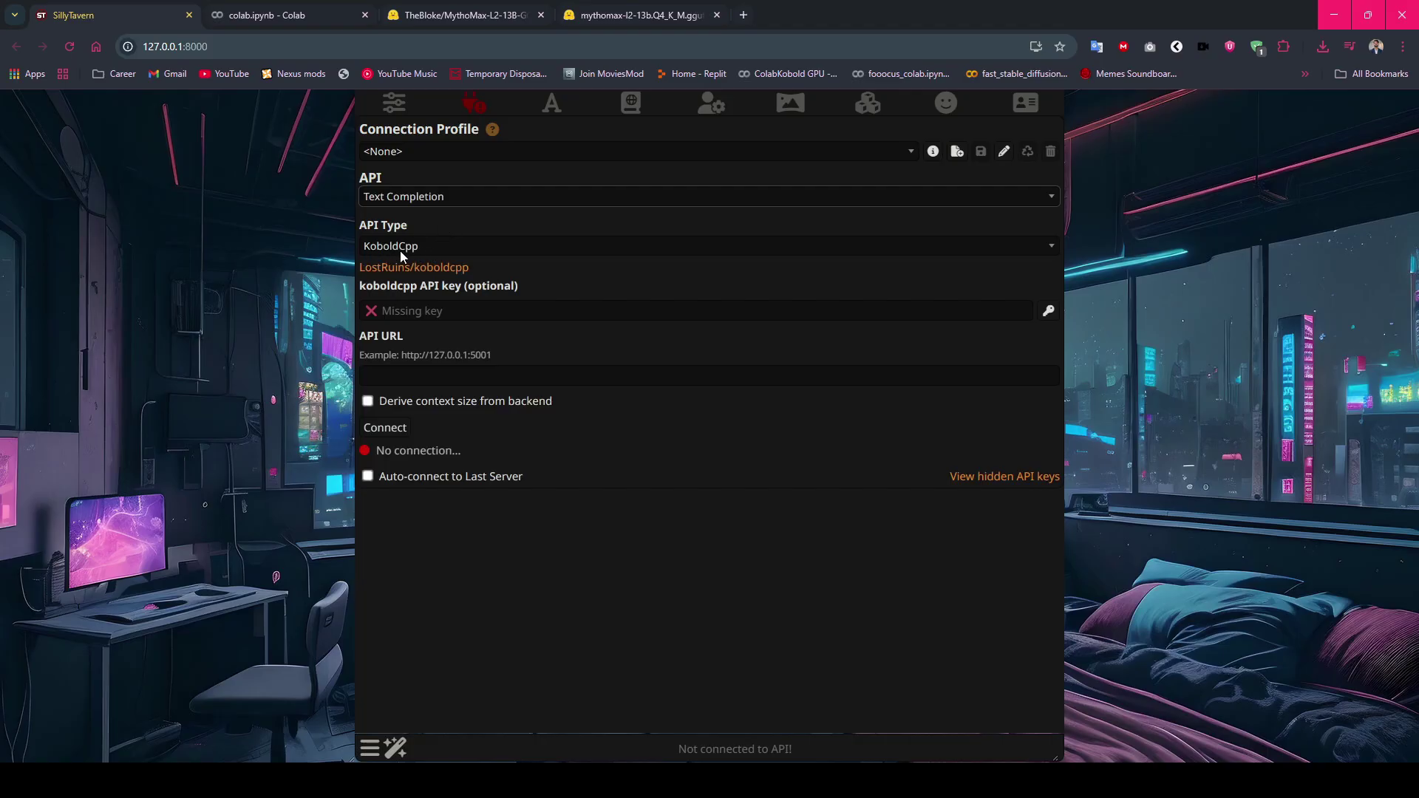
click(403, 373)
key(ctrl+v)
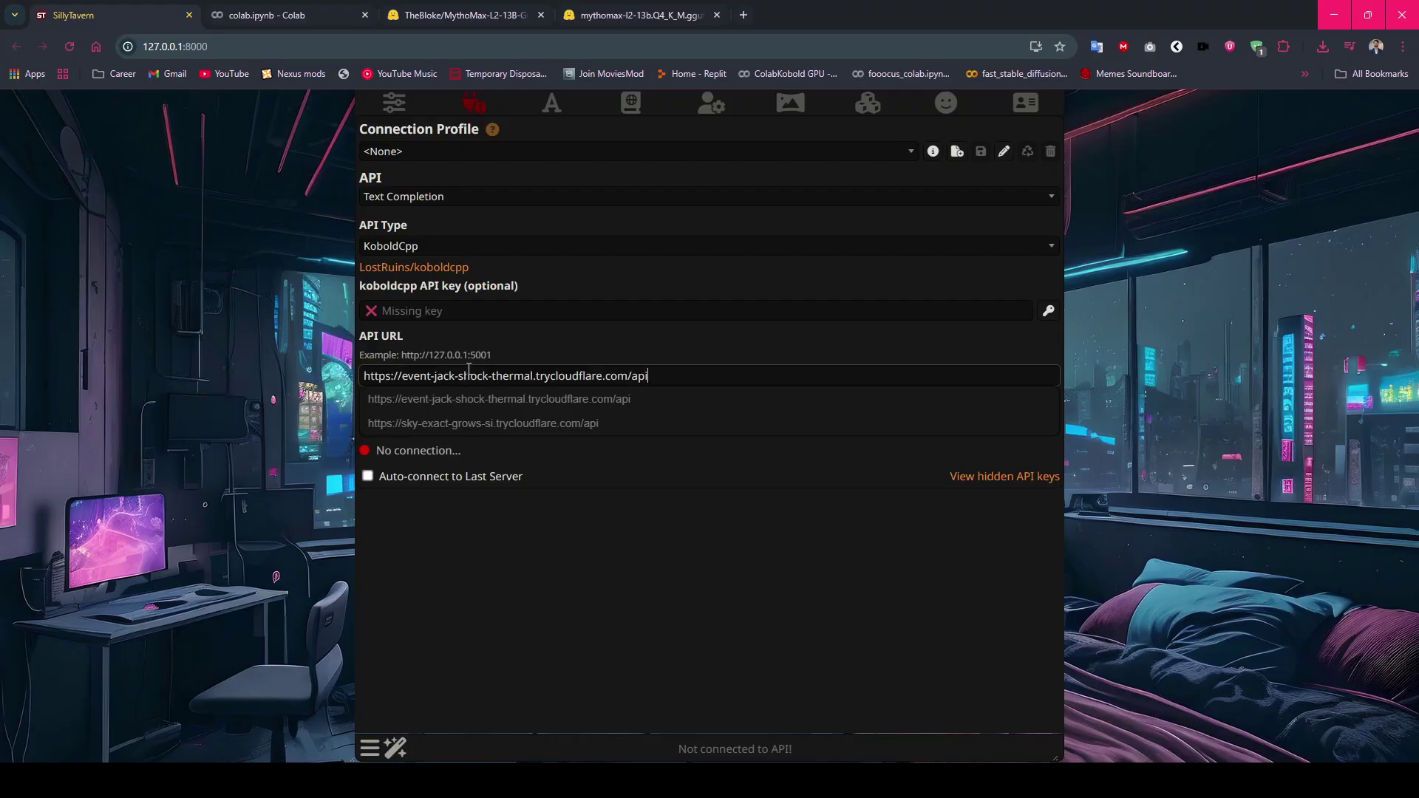
click(450, 400)
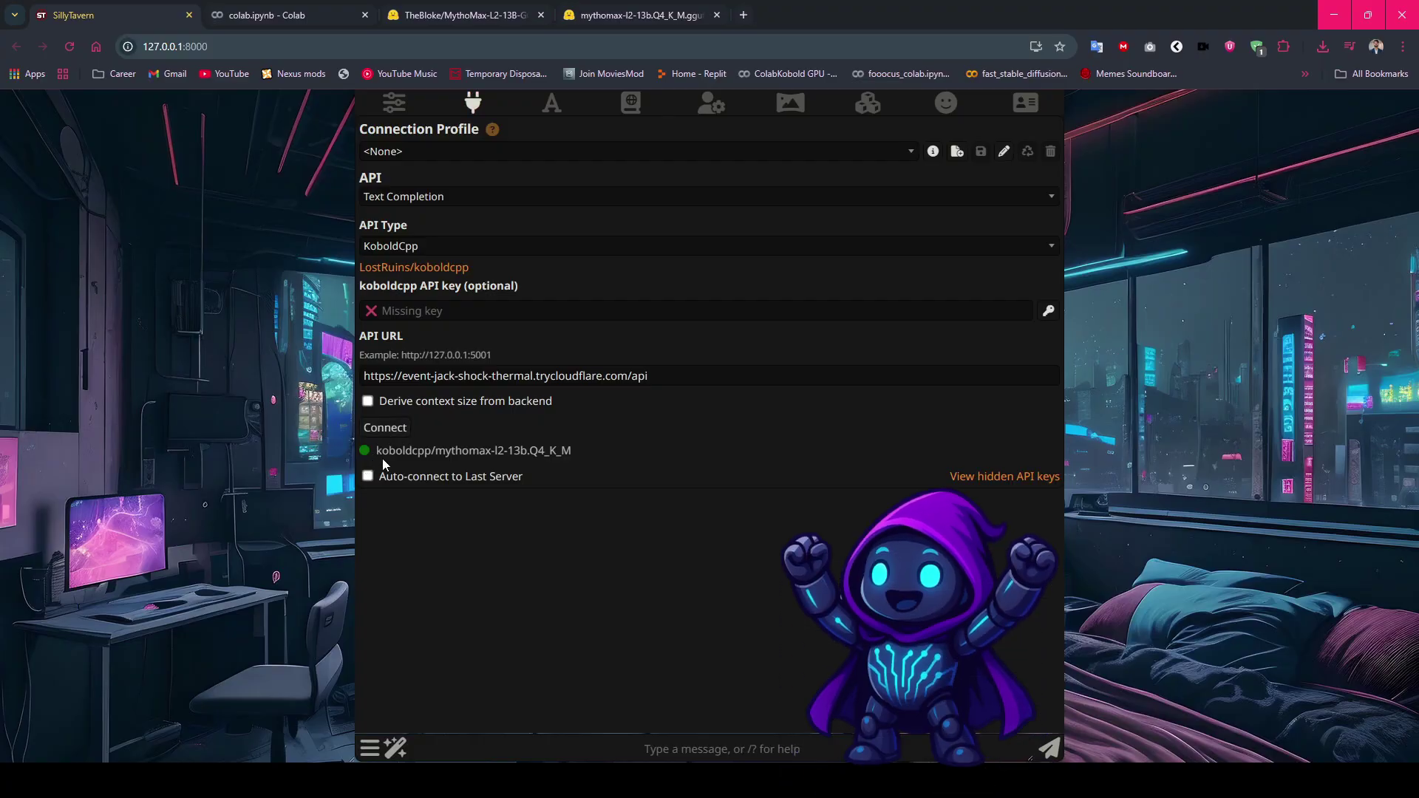
click(474, 100)
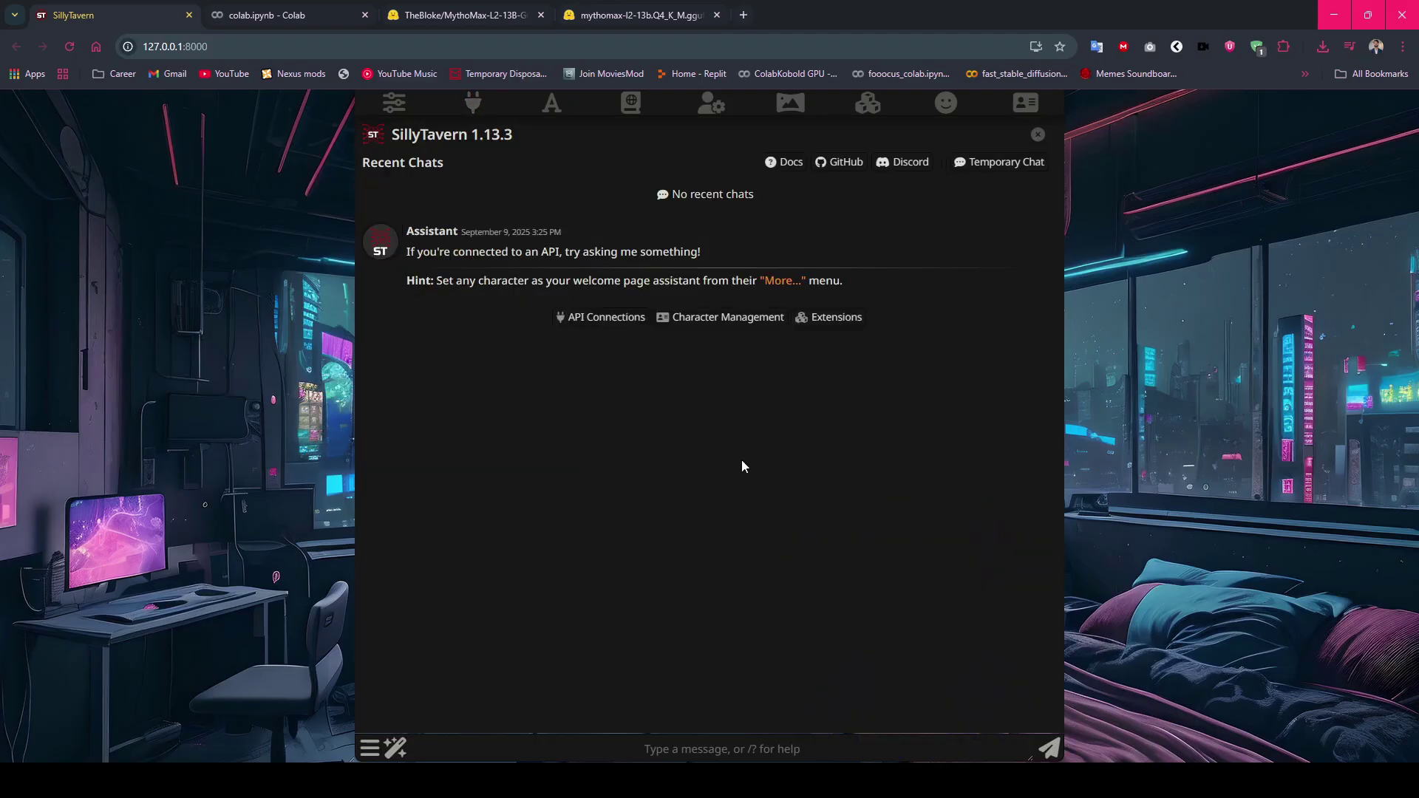
Write the test message "Hello" to the Assistant in the SillyTavern chat.
click(479, 749)
text(Hello)
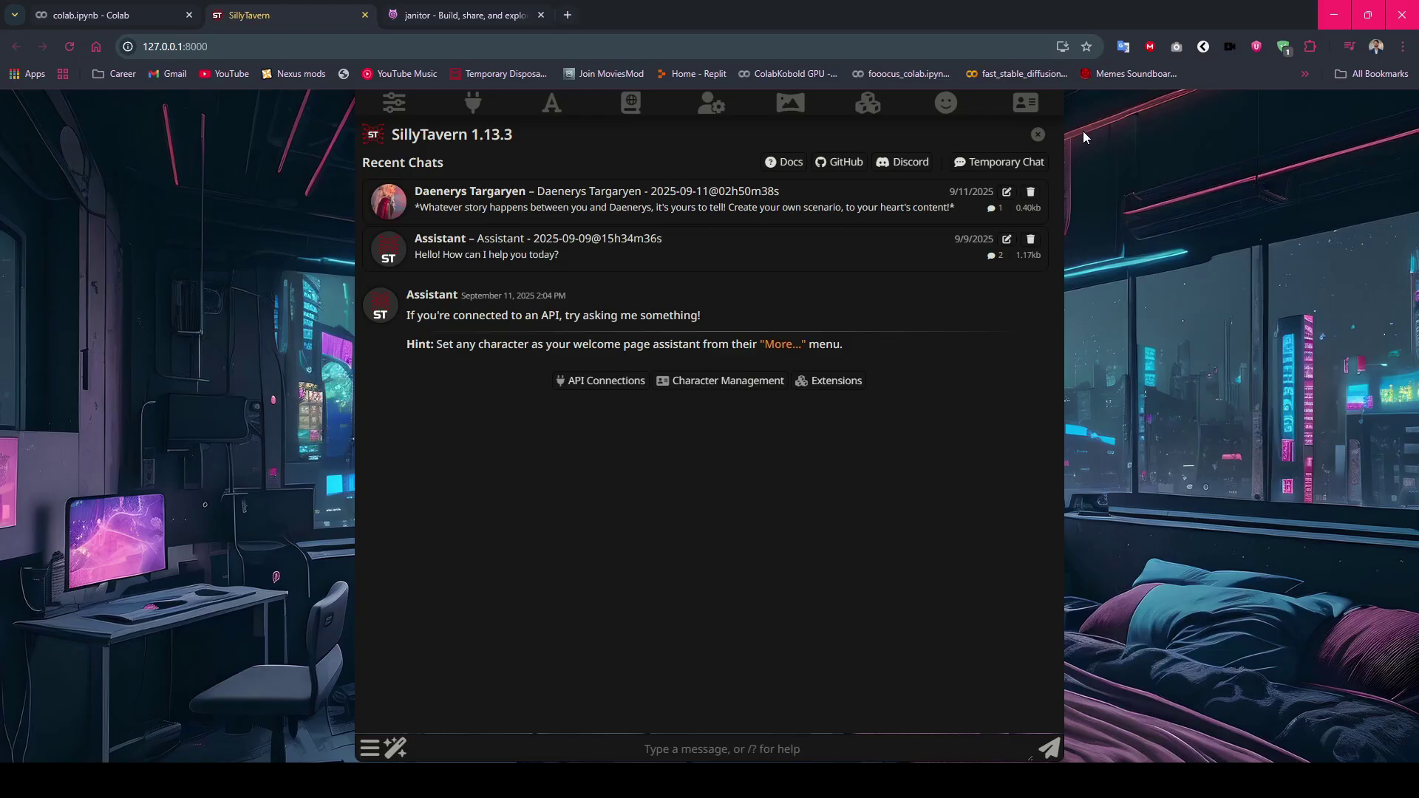
Show SillyTavern's character list, browse the trending characters on janitorai.com, and copy the page URL of "Babysitter?, Kathy".
click(1021, 109)
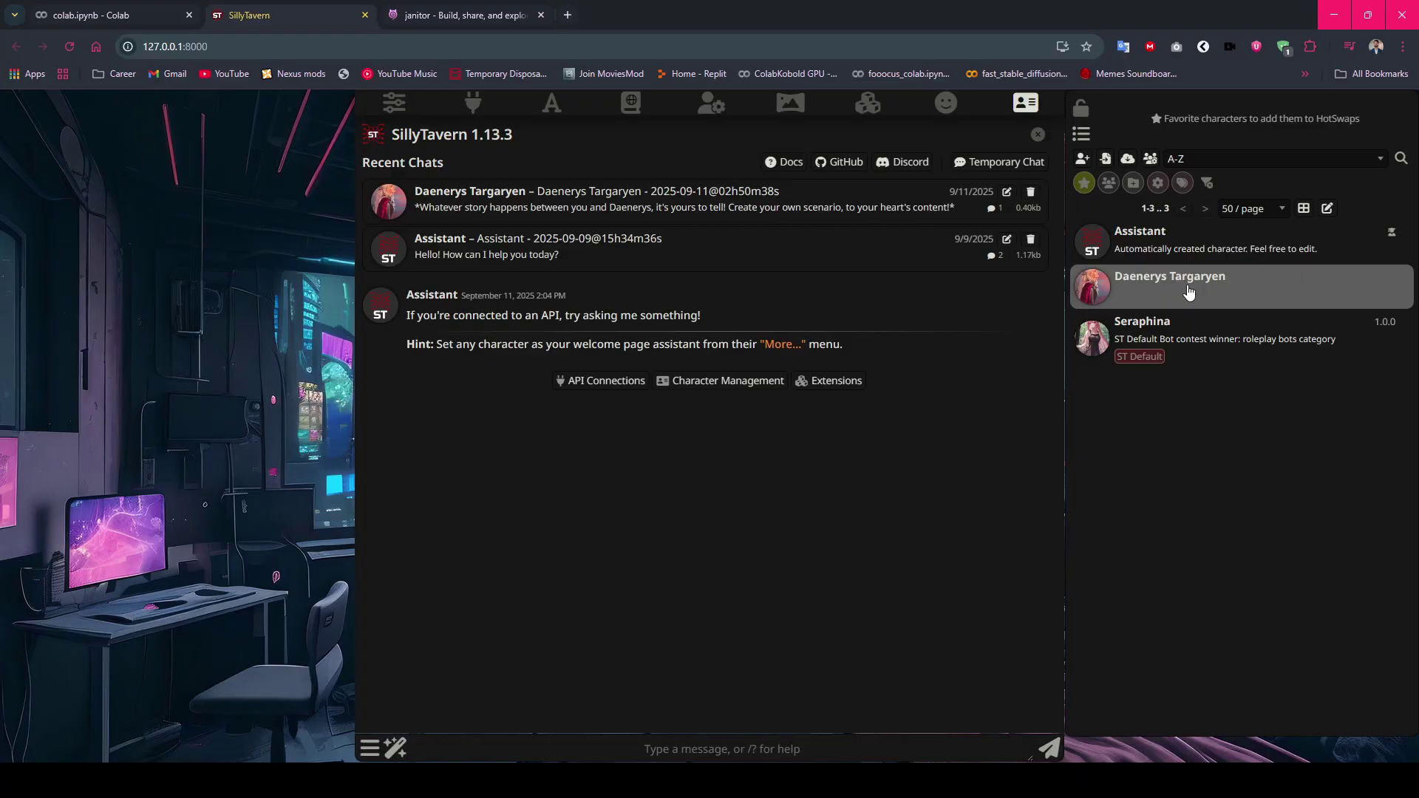
click(468, 18)
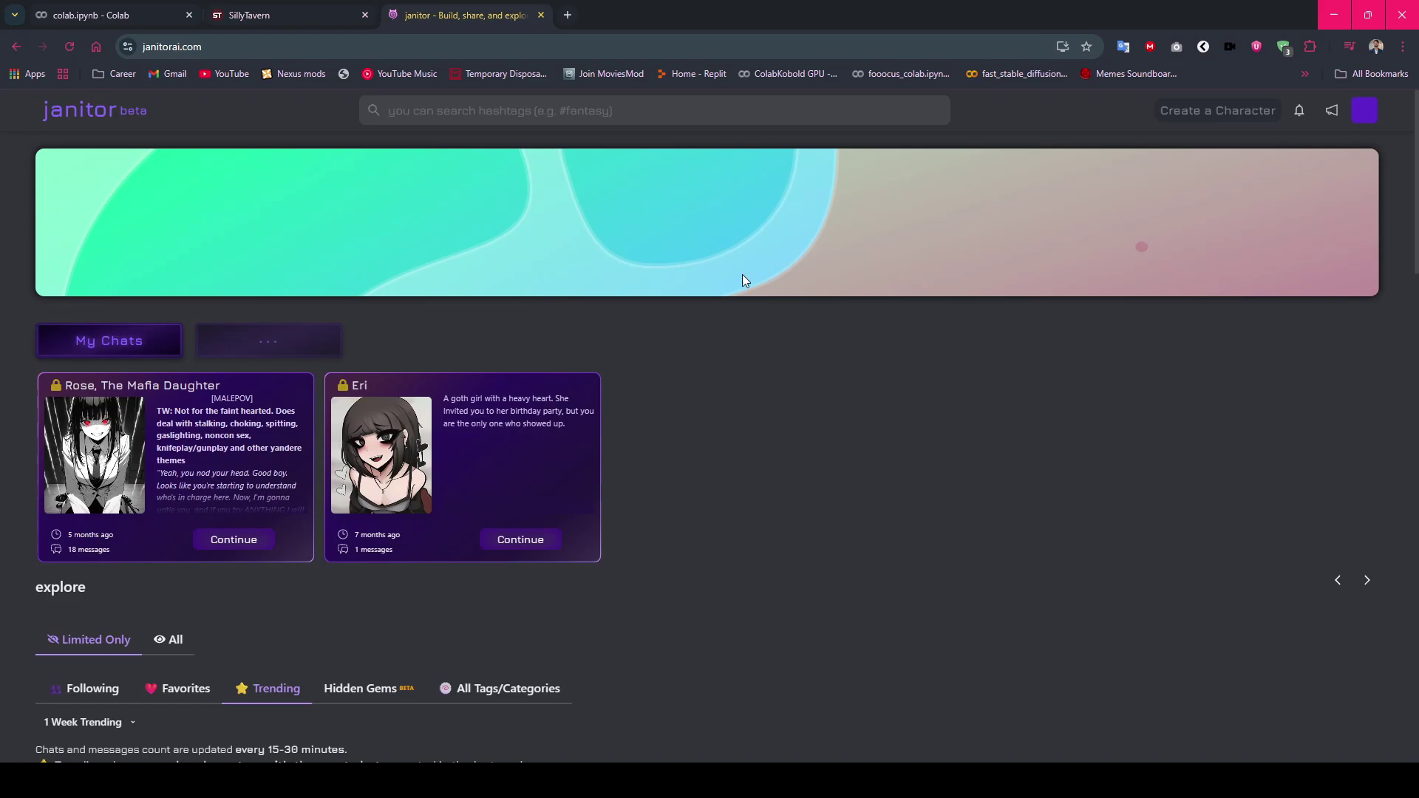
scroll(806, 418, down, 8)
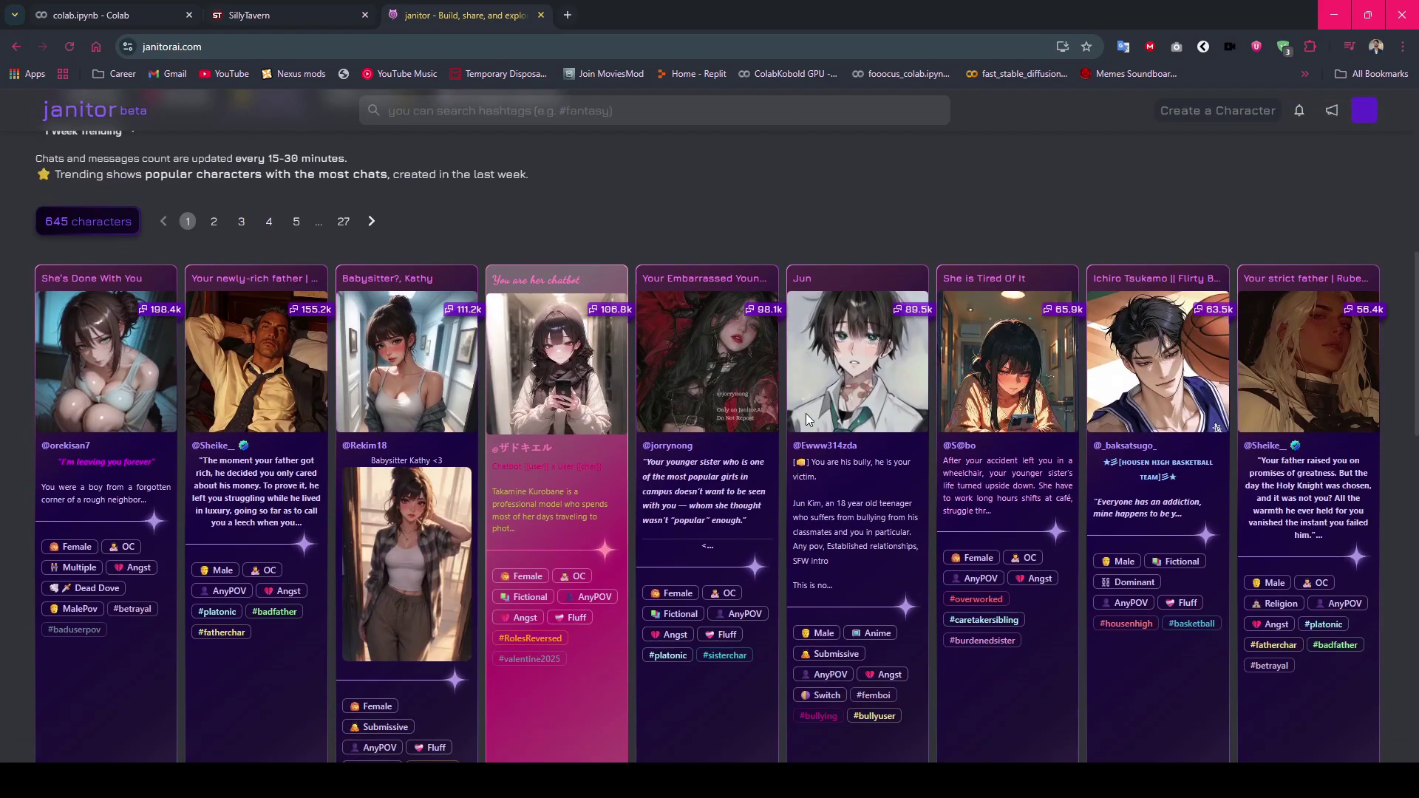
scroll(807, 414, down, 5)
scroll(807, 416, up, 2)
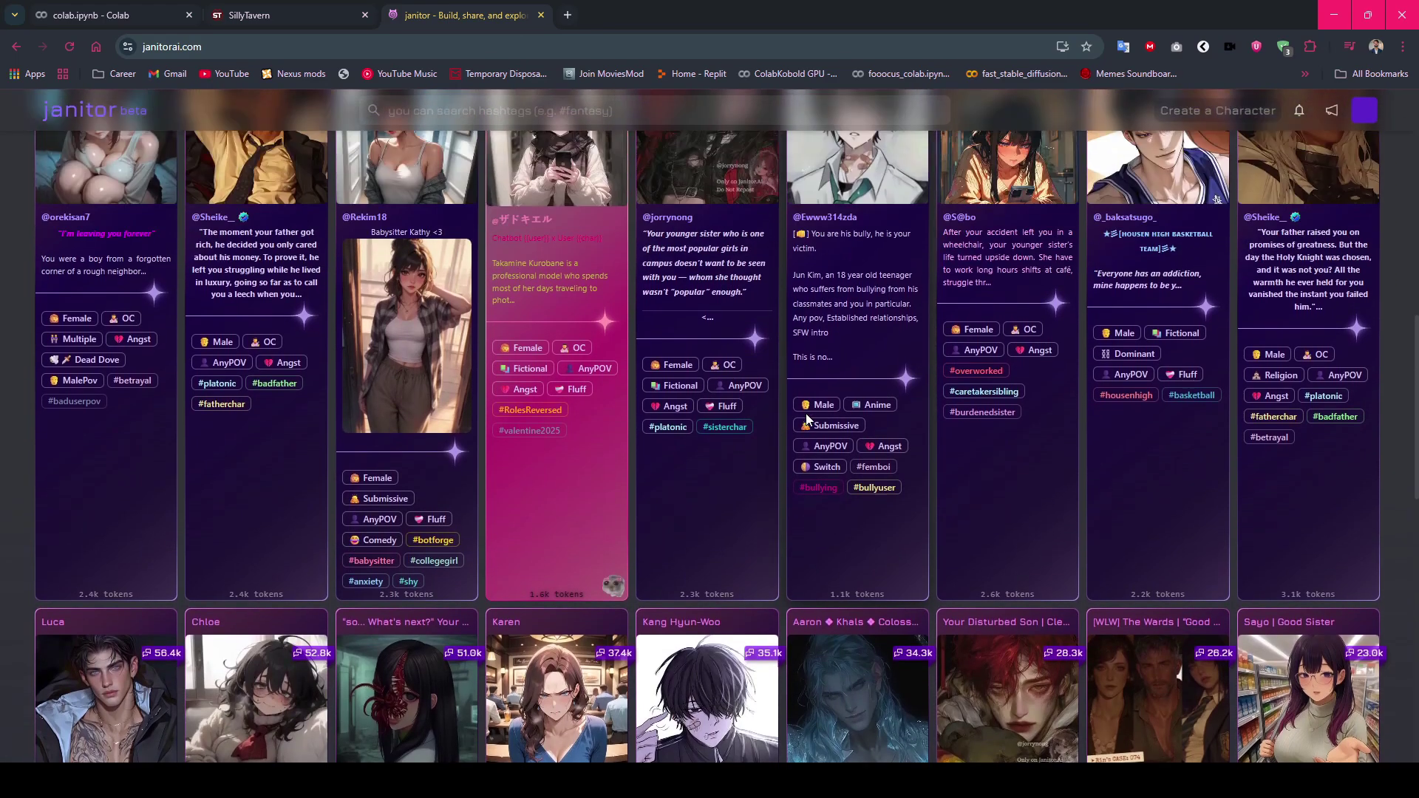
scroll(806, 418, up, 2)
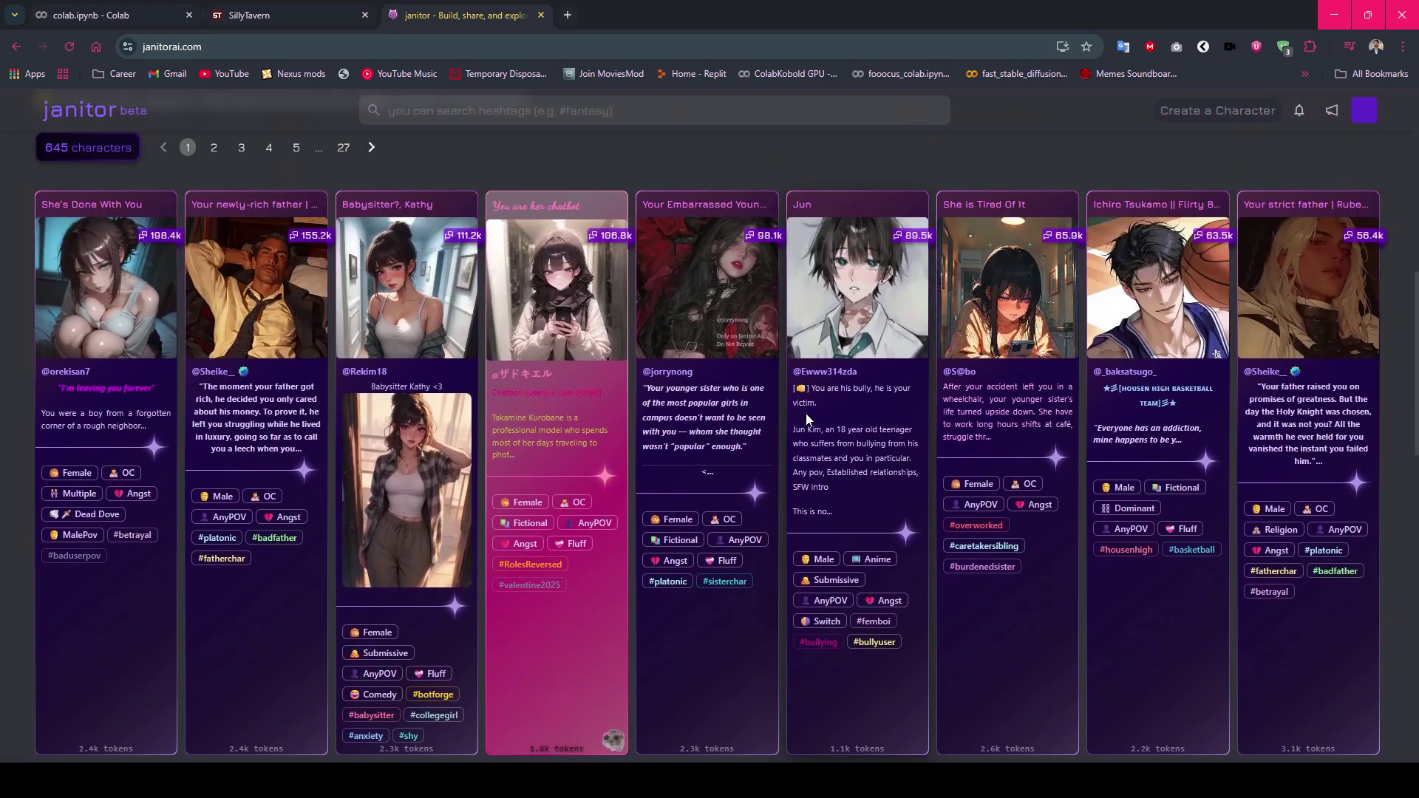
click(410, 304)
click(380, 48)
key(ctrl+c)
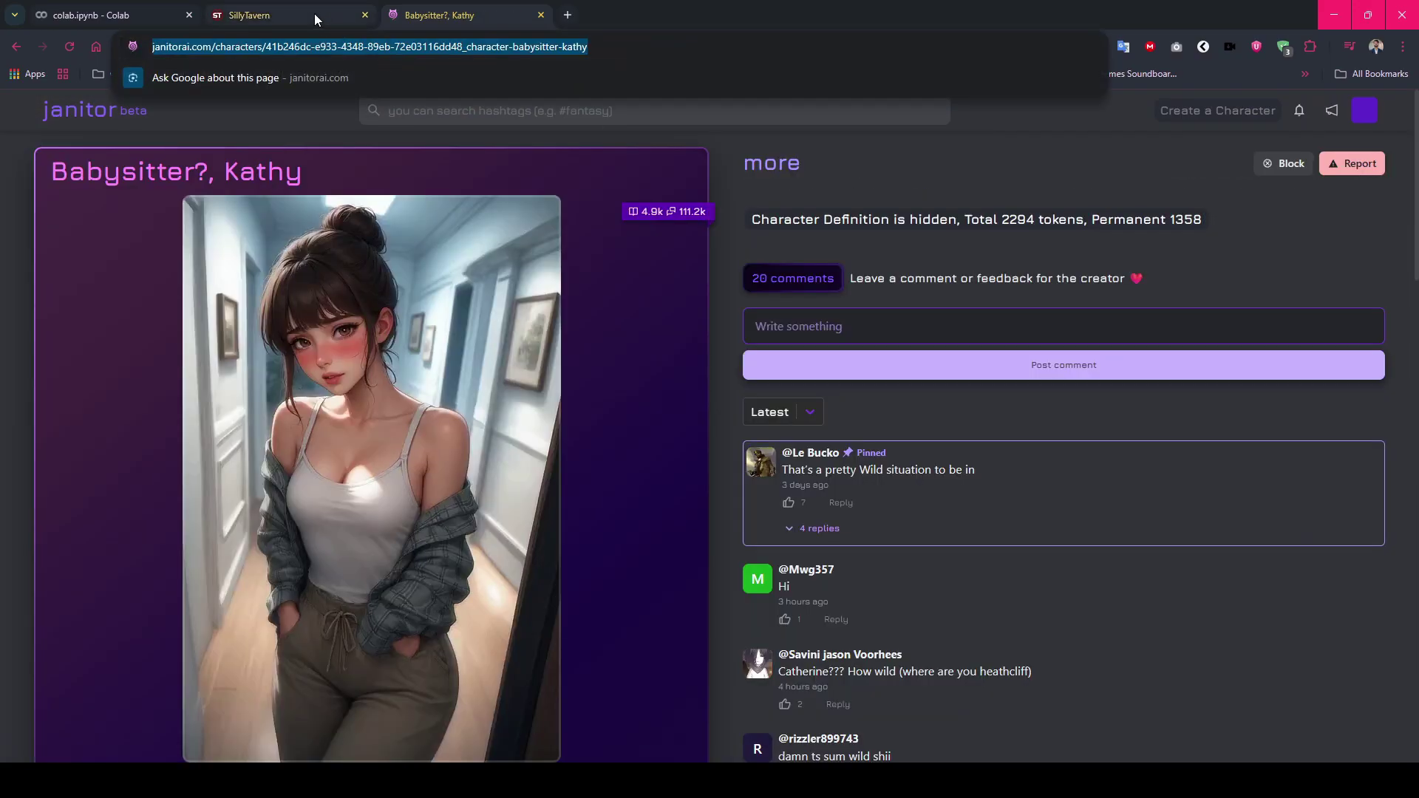
Import the "Babysitter?, Kathy" character into SillyTavern from the copied JanitorAI URL.
click(313, 13)
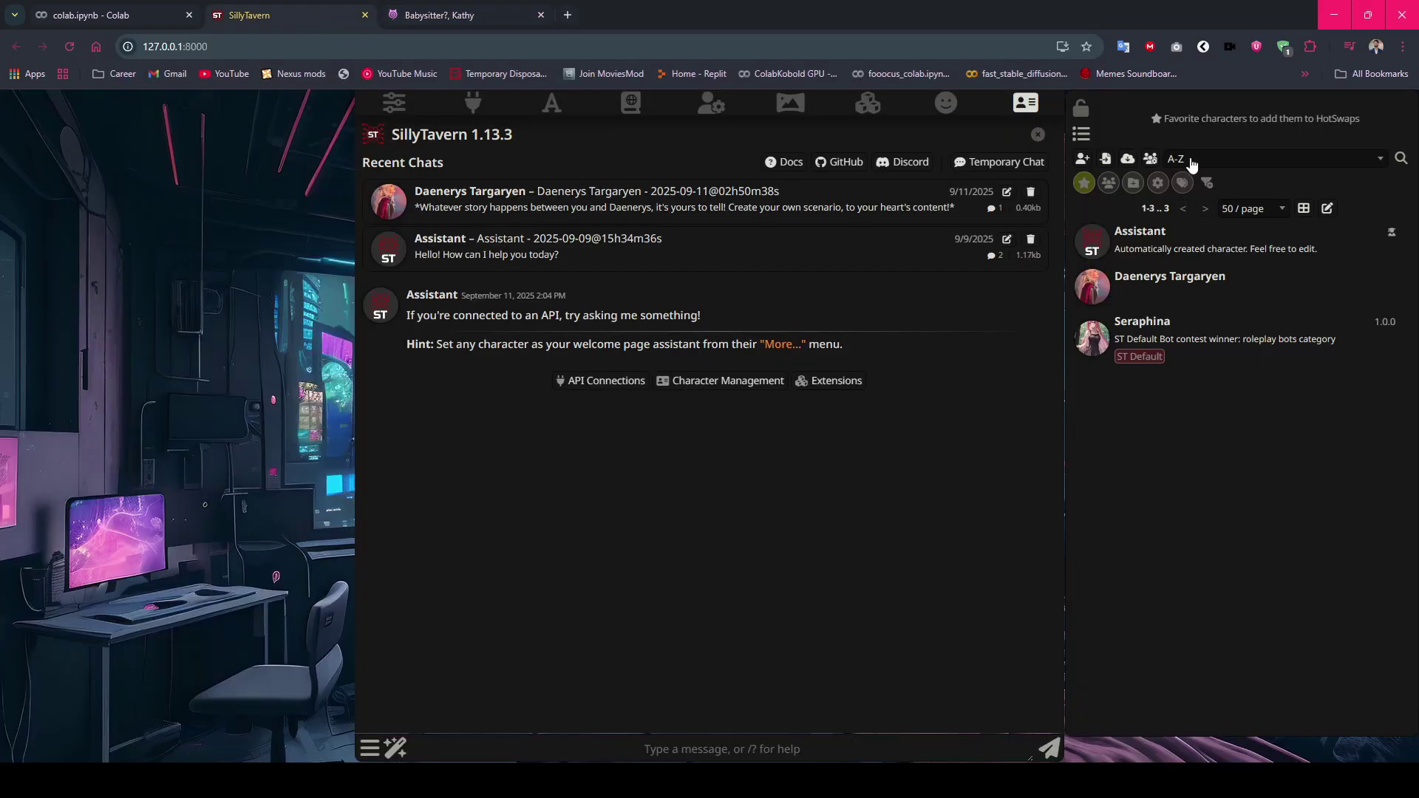
click(1128, 161)
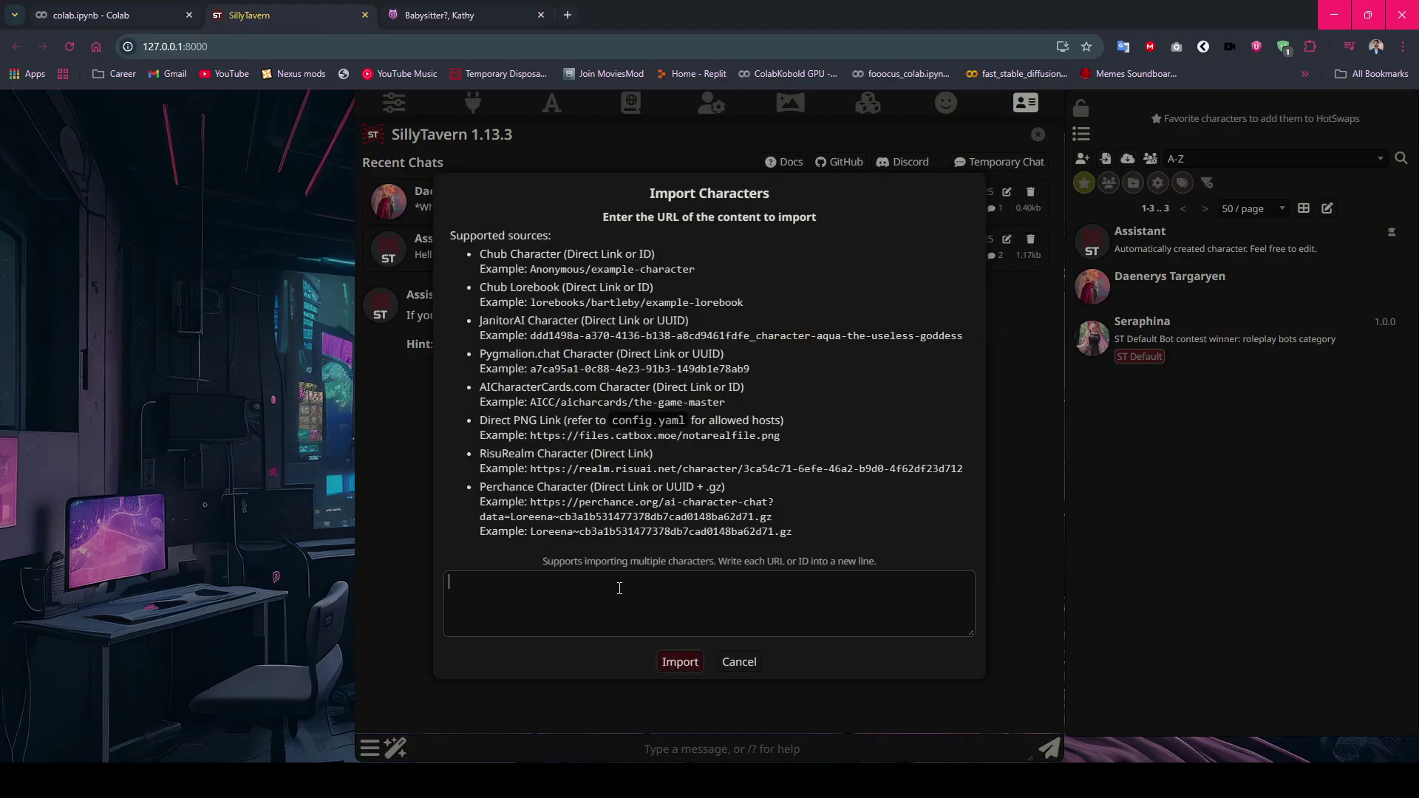
key(ctrl+v)
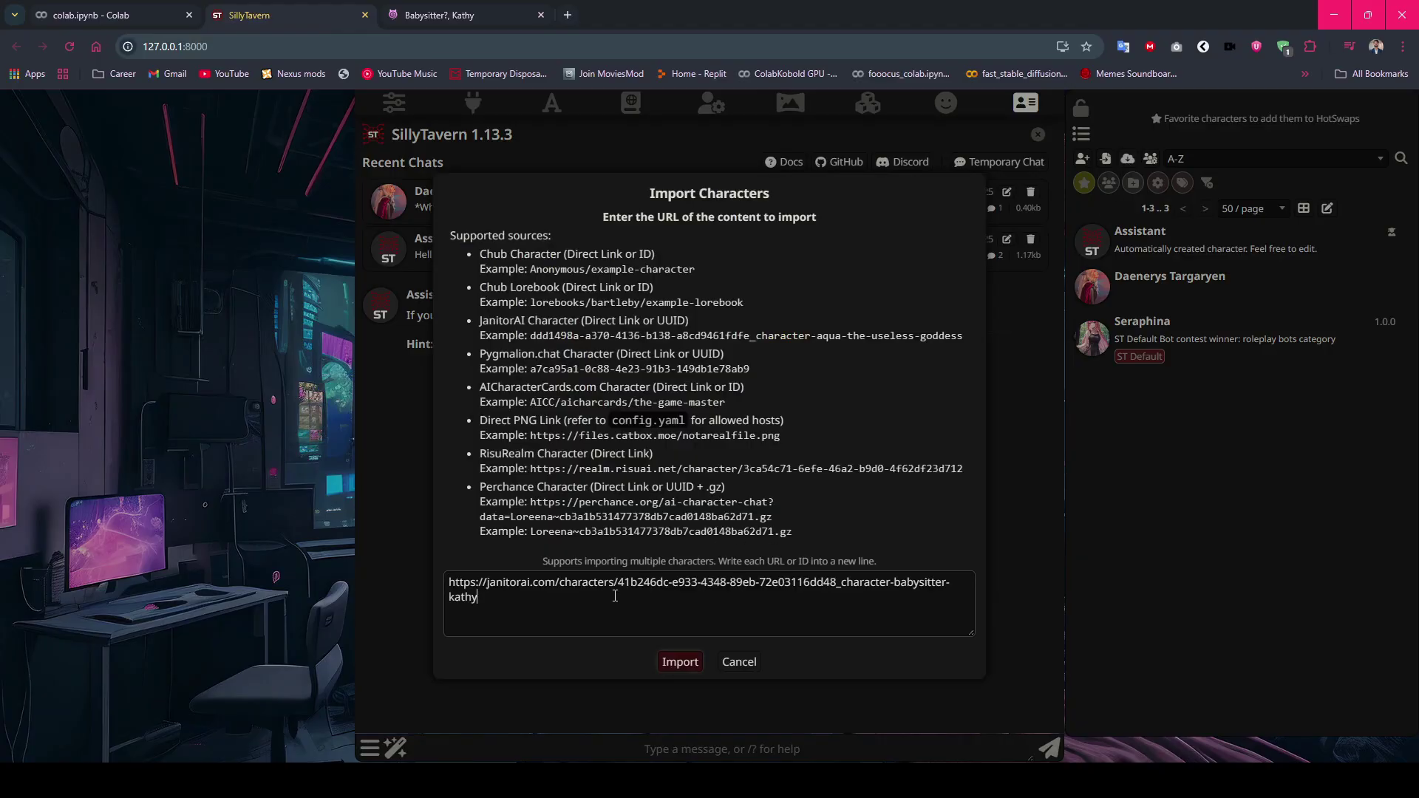
click(669, 663)
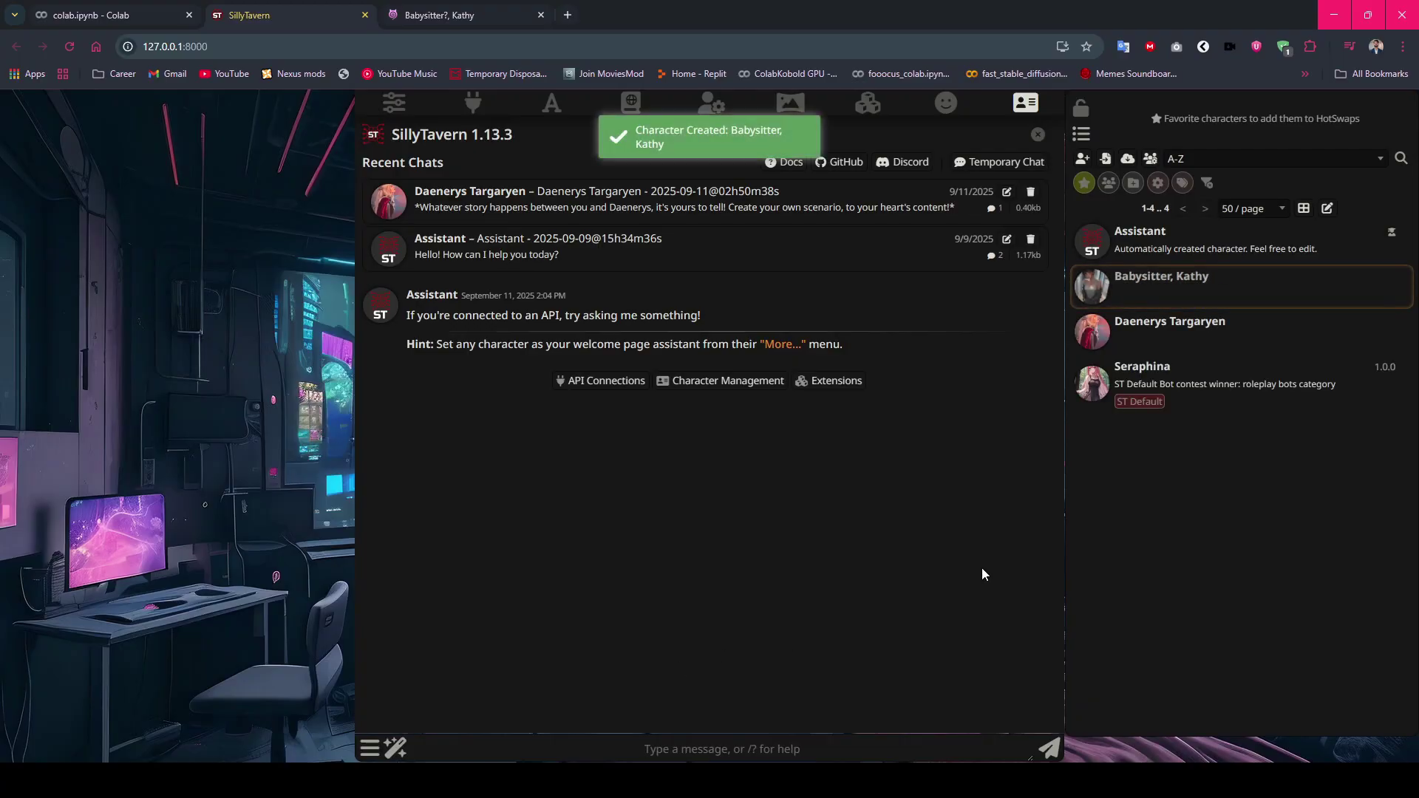
Open the chat with Babysitter, Kathy, close the character details, and send "im 19, how exactly are you going to babysit me?".
click(1174, 286)
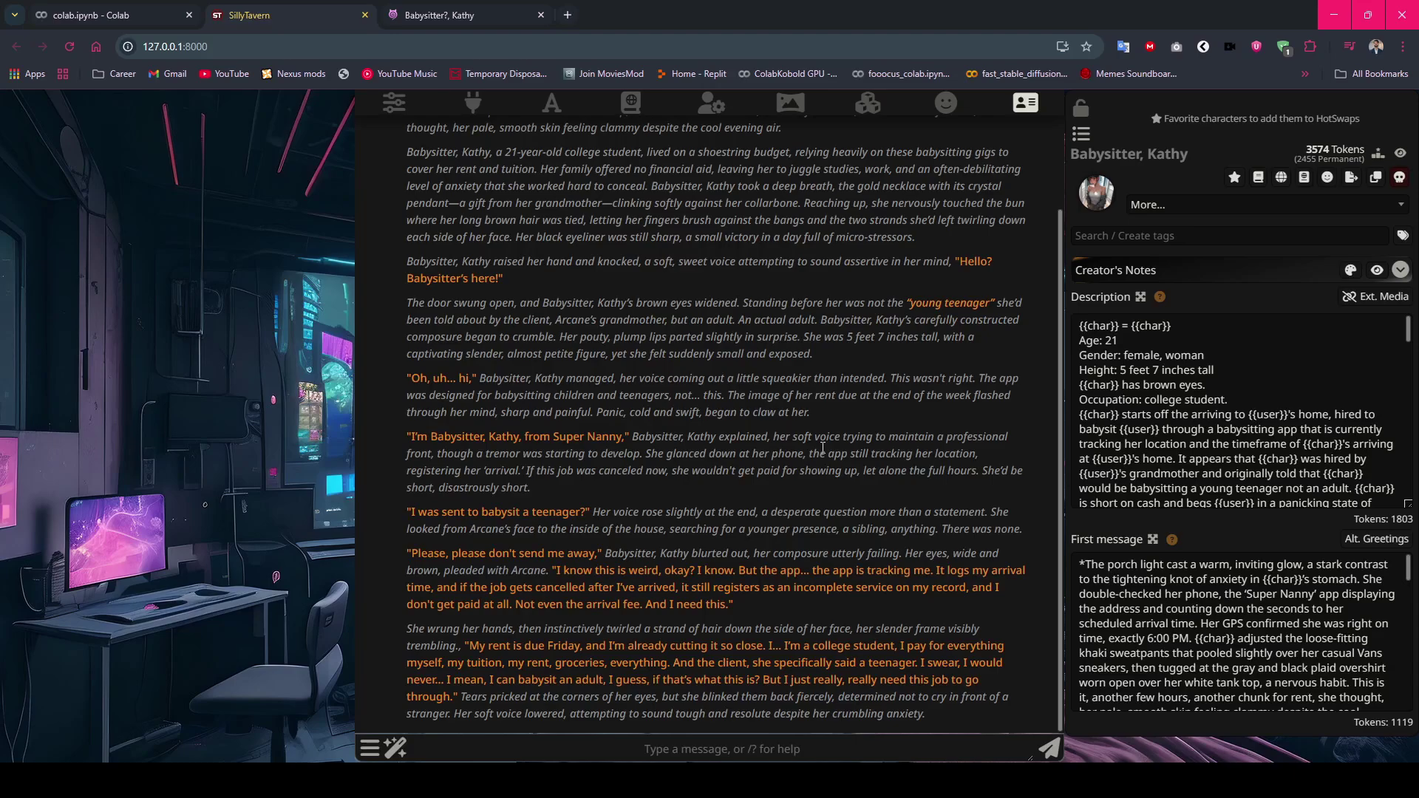
click(823, 448)
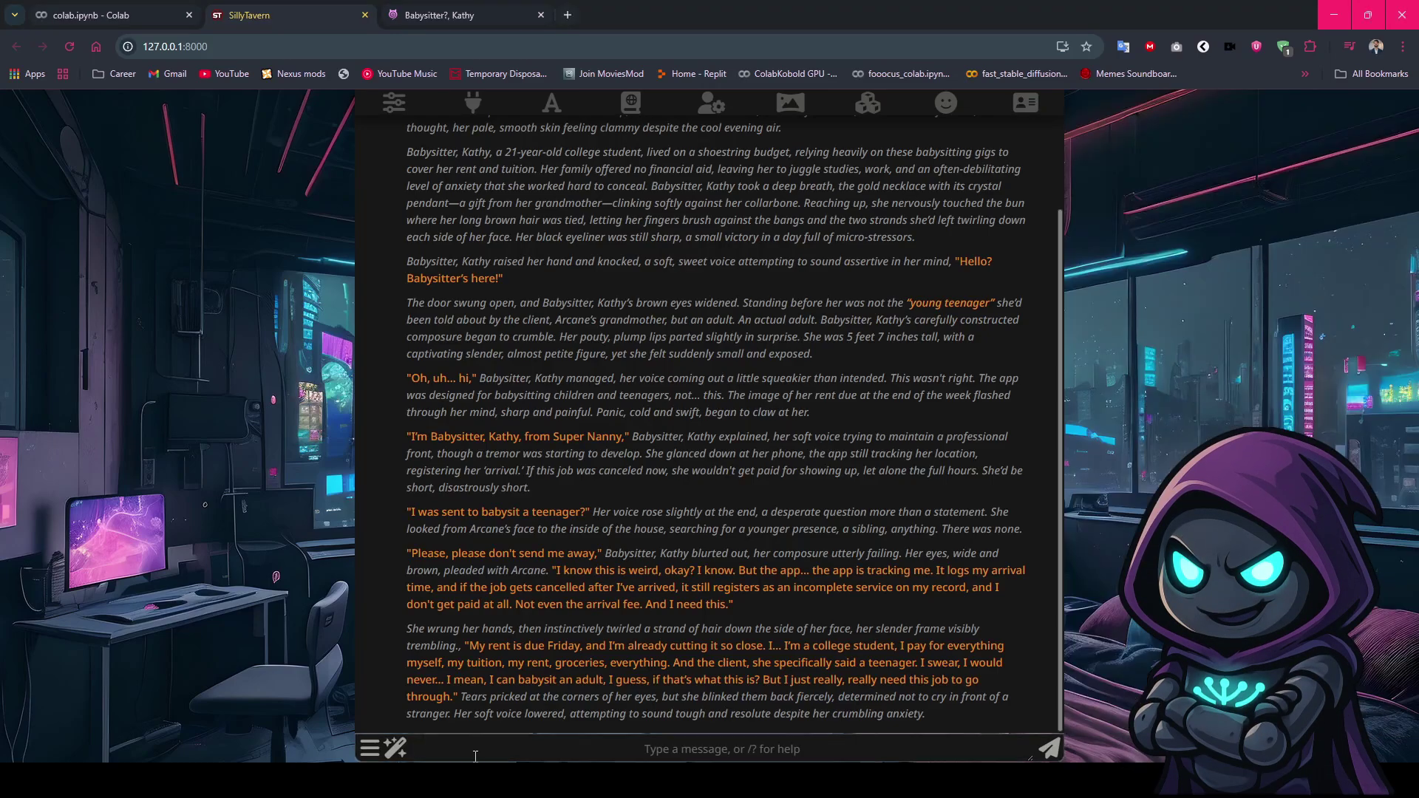
click(477, 751)
text("im 19, how exact)
text(ly are you going to babysit me?)
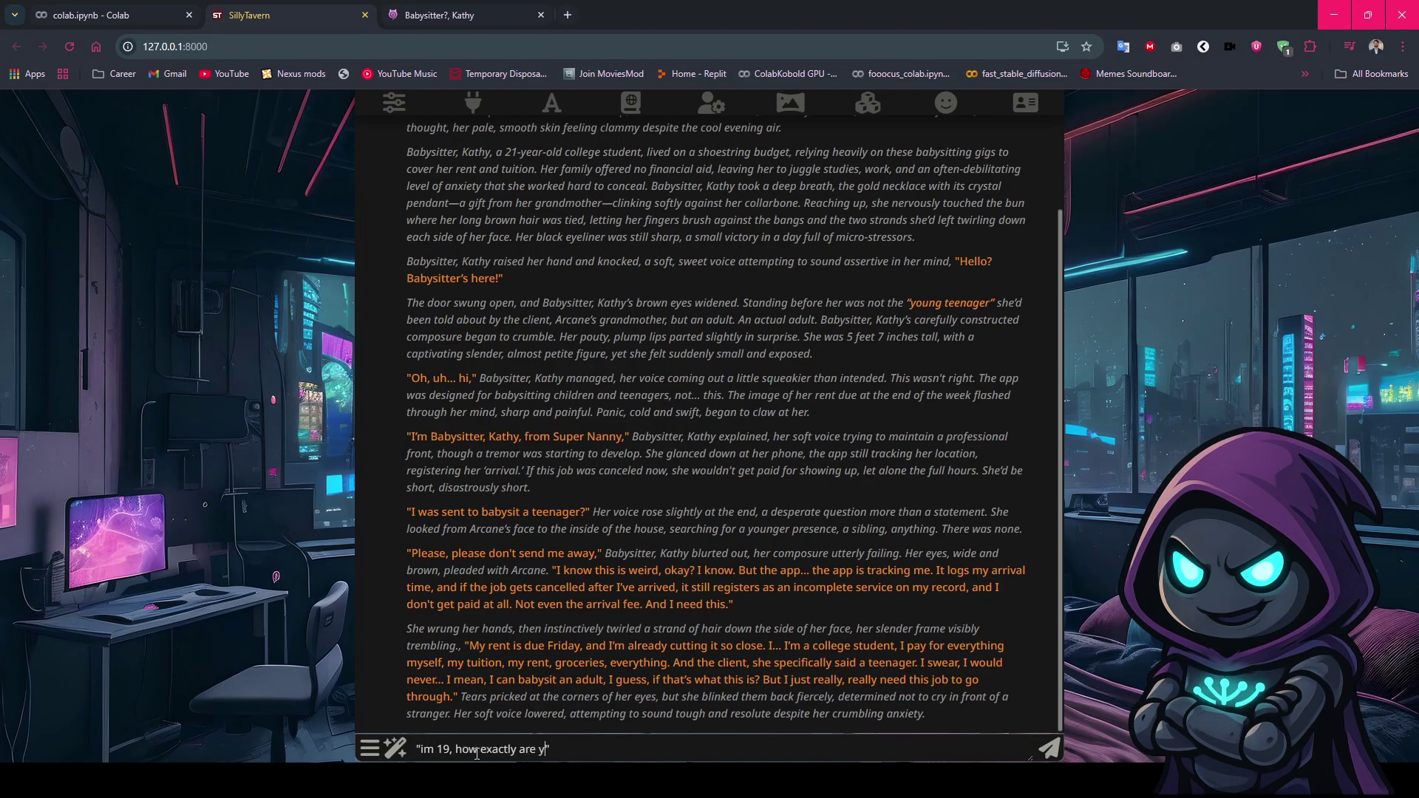
key(Return)
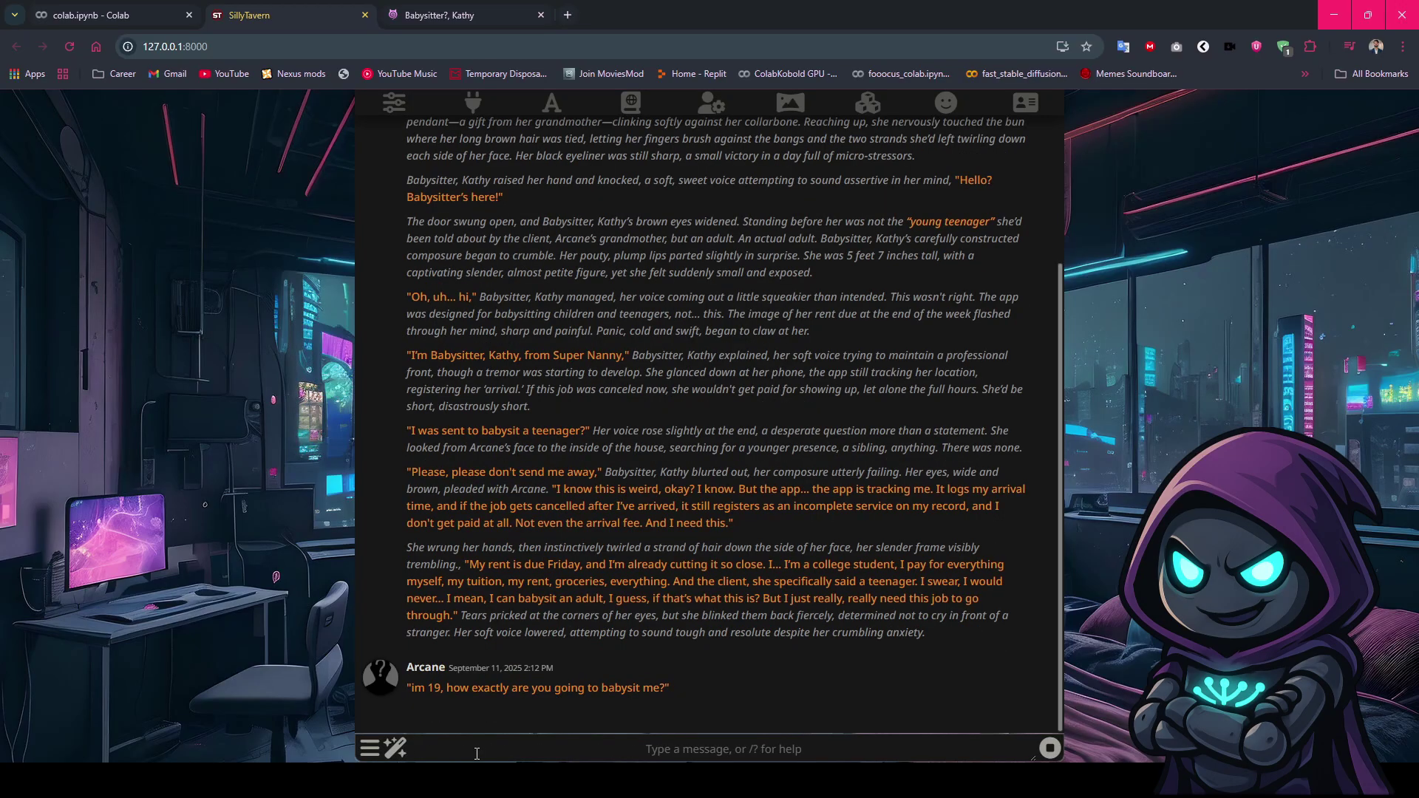
Reply to the character with the message "what if i like to watch forbiden movies".
text("what if i like to watch )
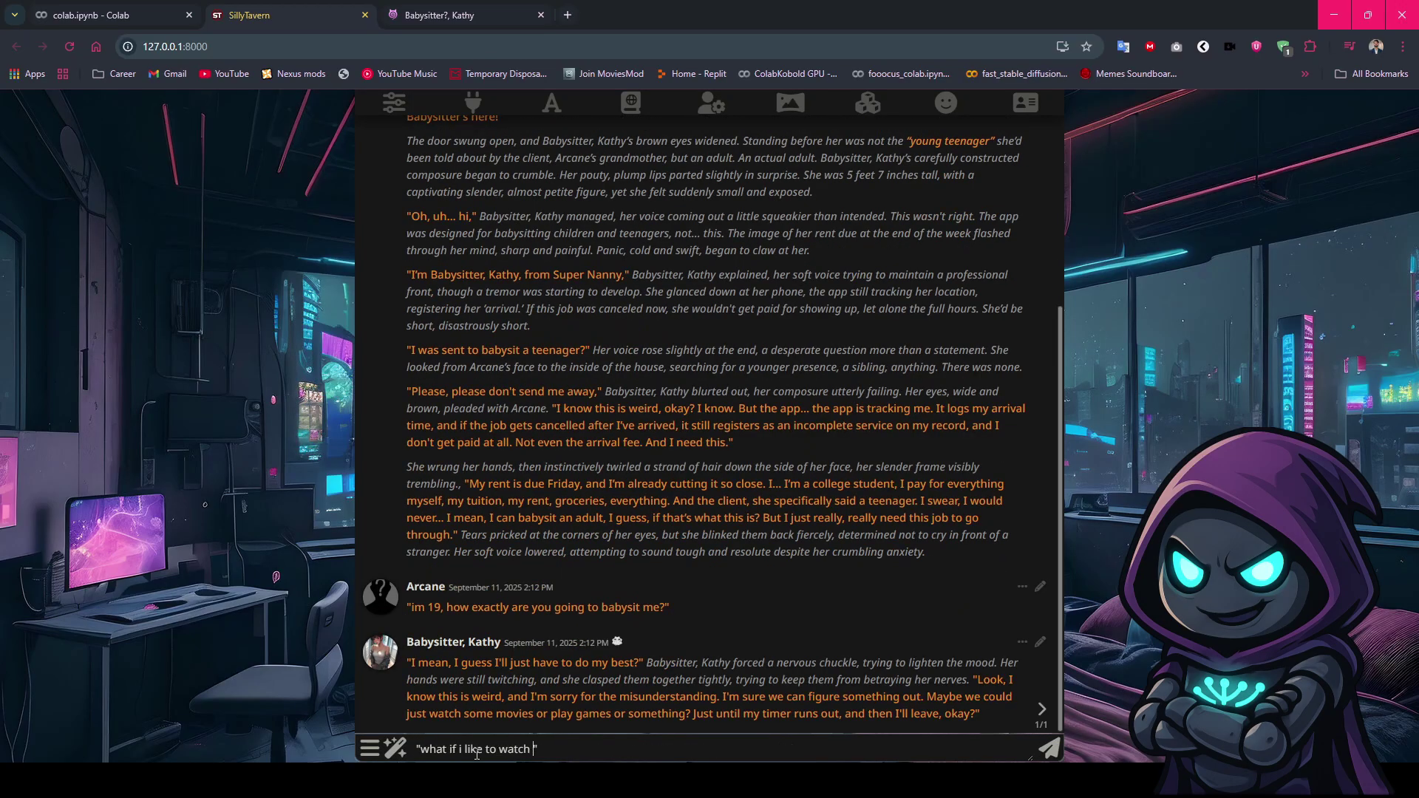
text(forbiden movies")
key(Return)
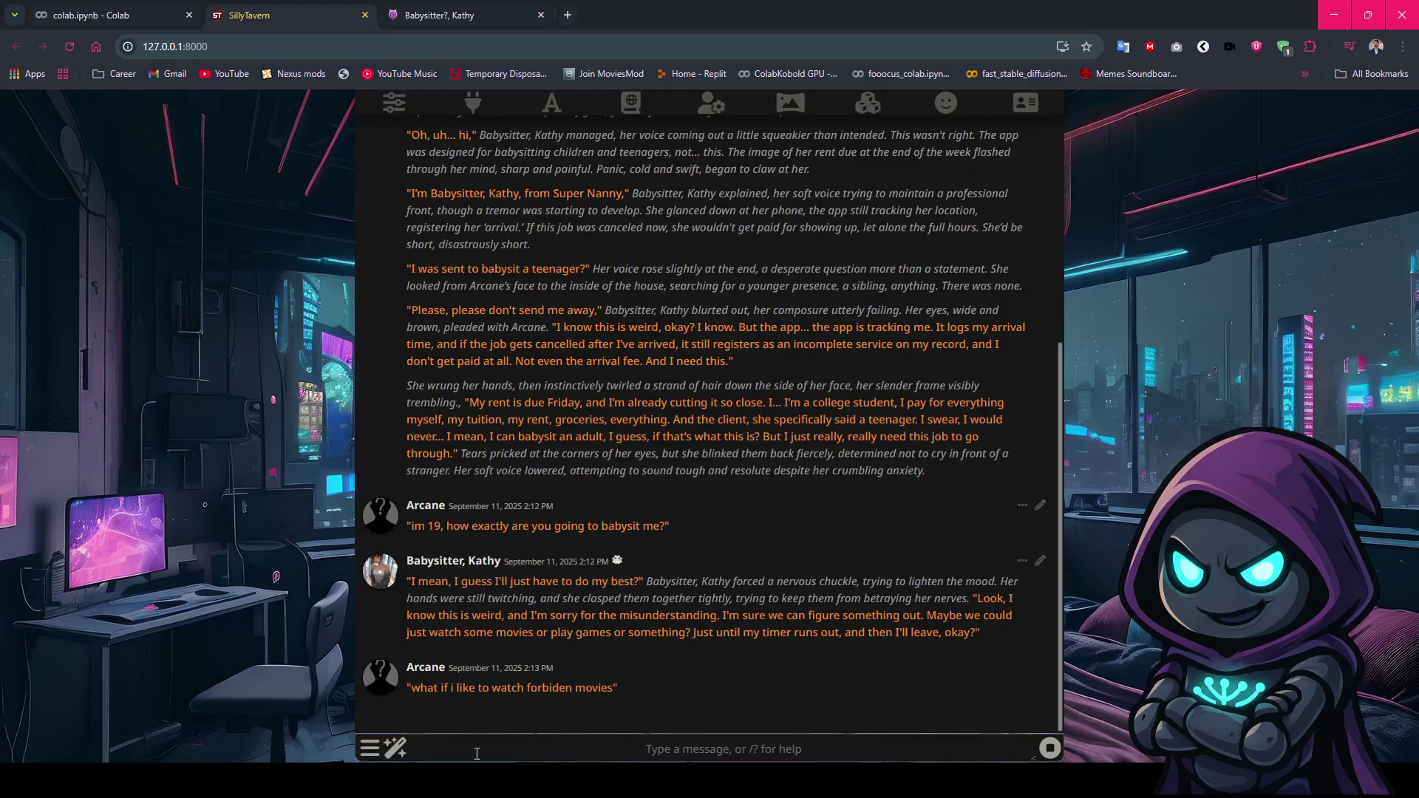
Continue the chat by sending "what rules?" and, after the character's answer, "i wont tell anyone".
text("what rules?")
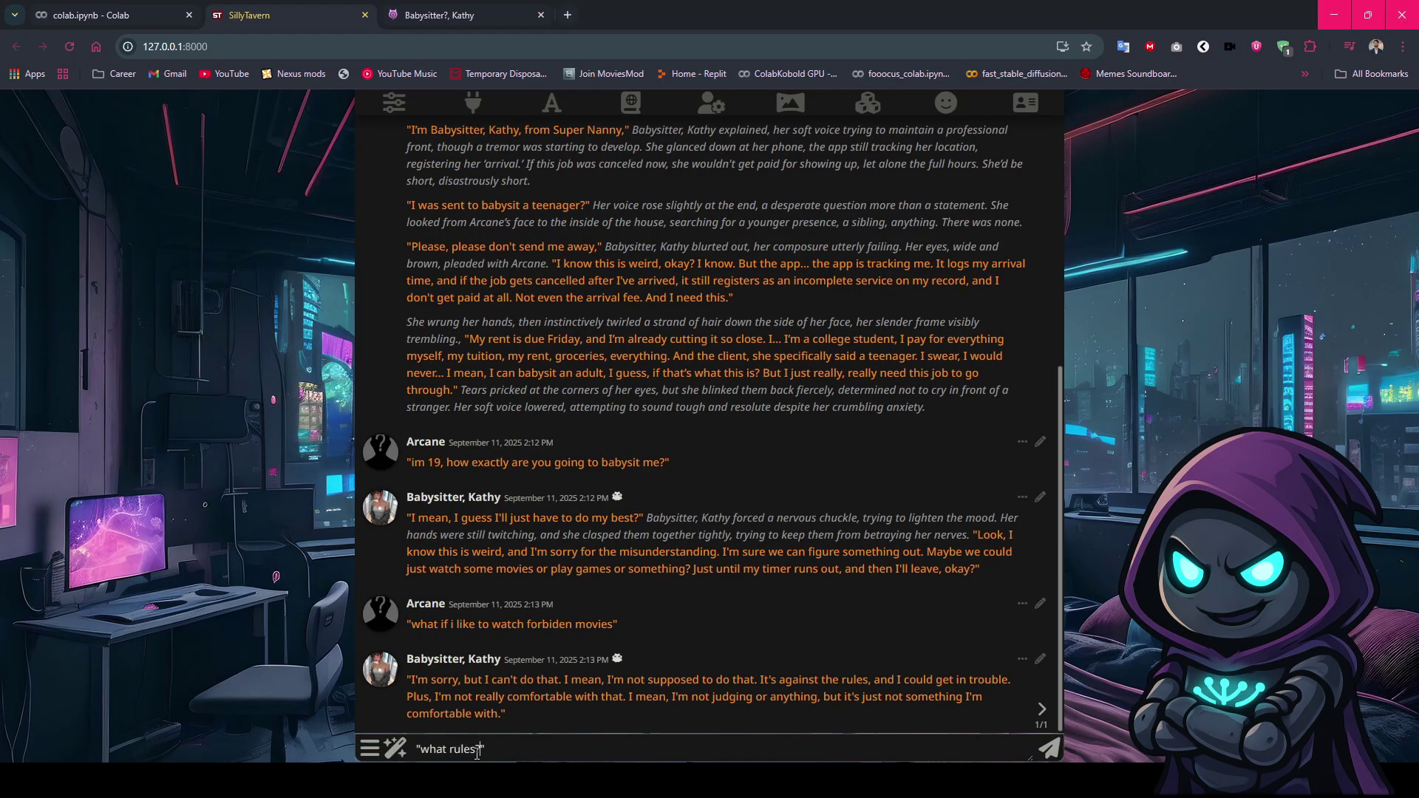
key(Return)
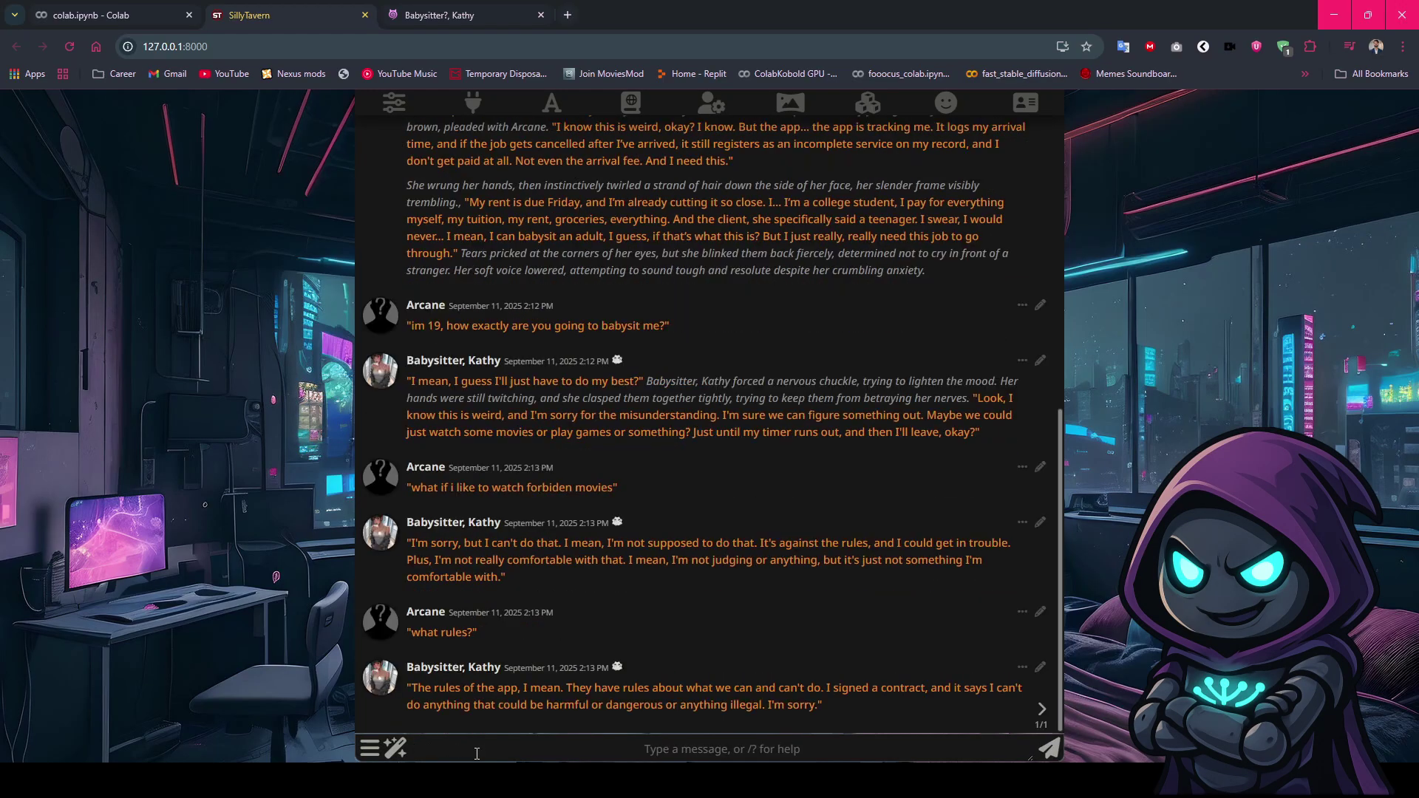
text("i wont tell anyone")
key(Return)
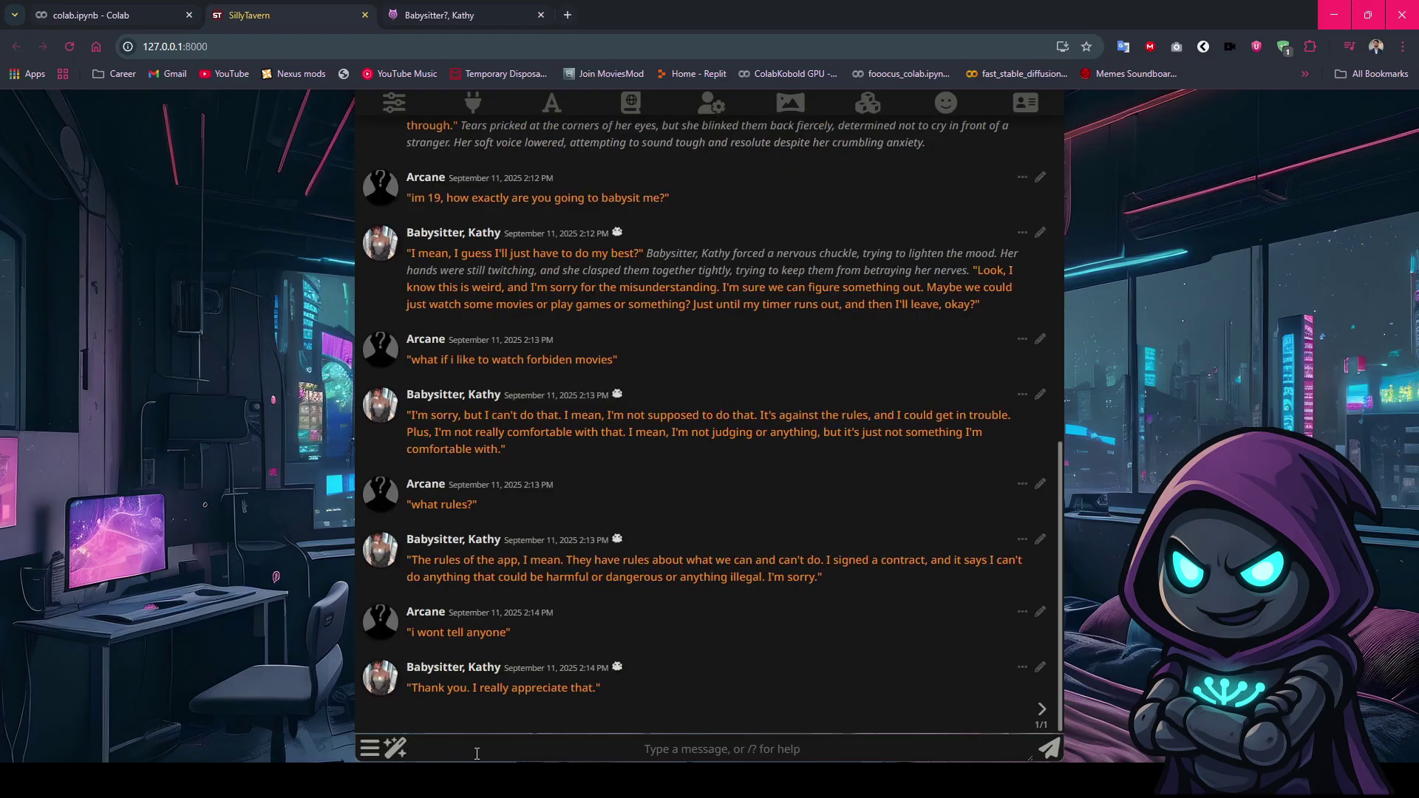
Continue the chat by sending "so pick the movie" and, after the character's answer, "you pick".
text("so pick the movie")
key(Return)
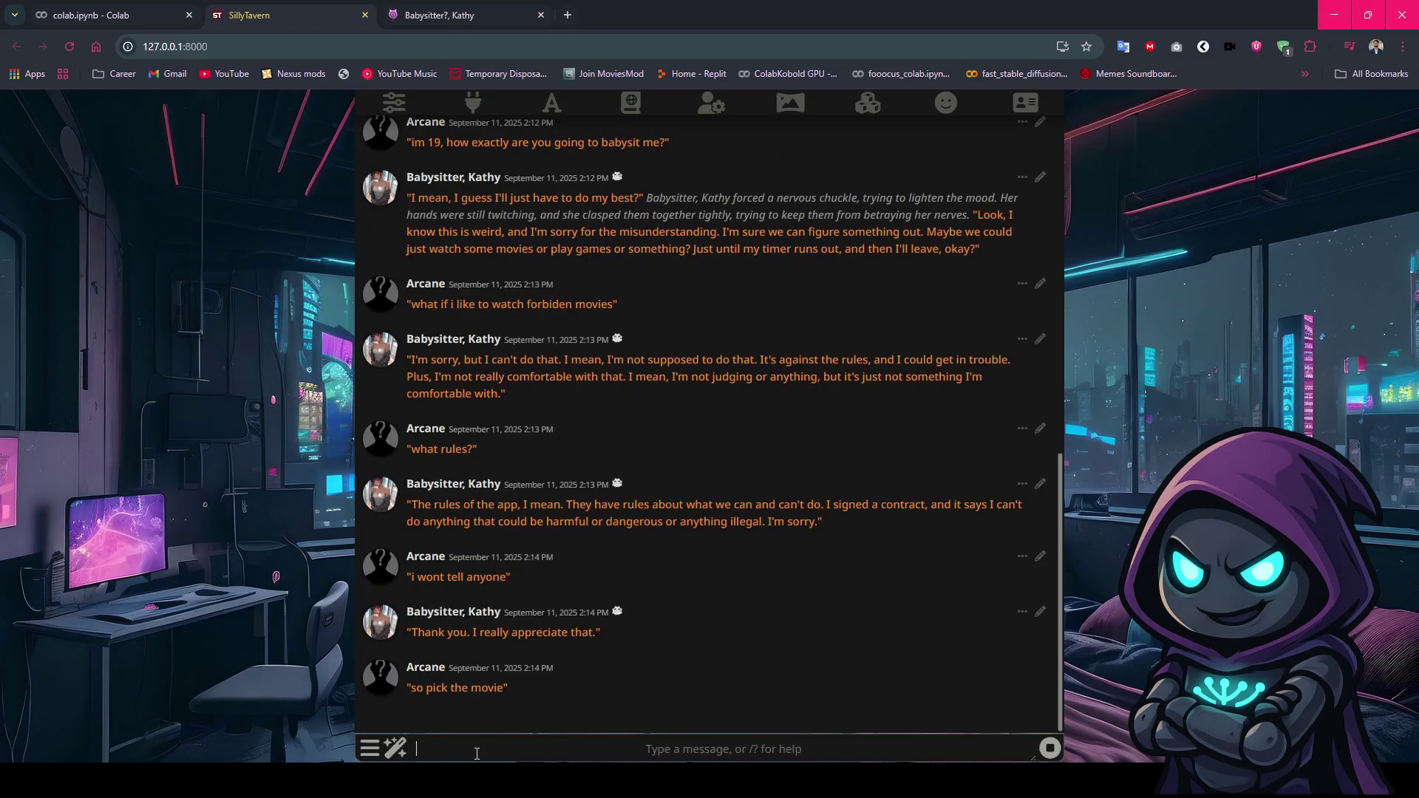
text("you pick")
key(Return)
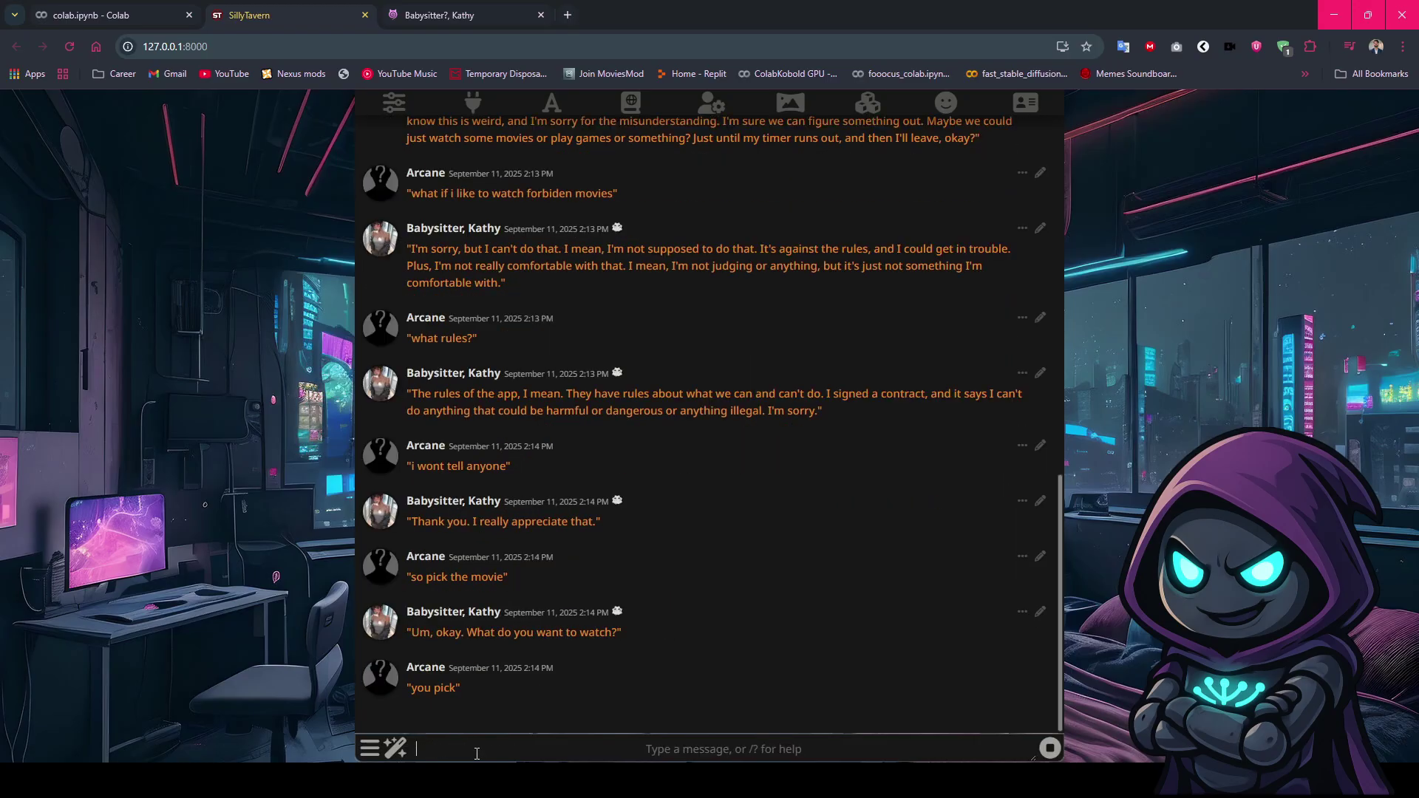
Reply to the character with the message "really? girl you are making me mad".
text("really? girl you are making me mad")
key(Return)
key(Return)
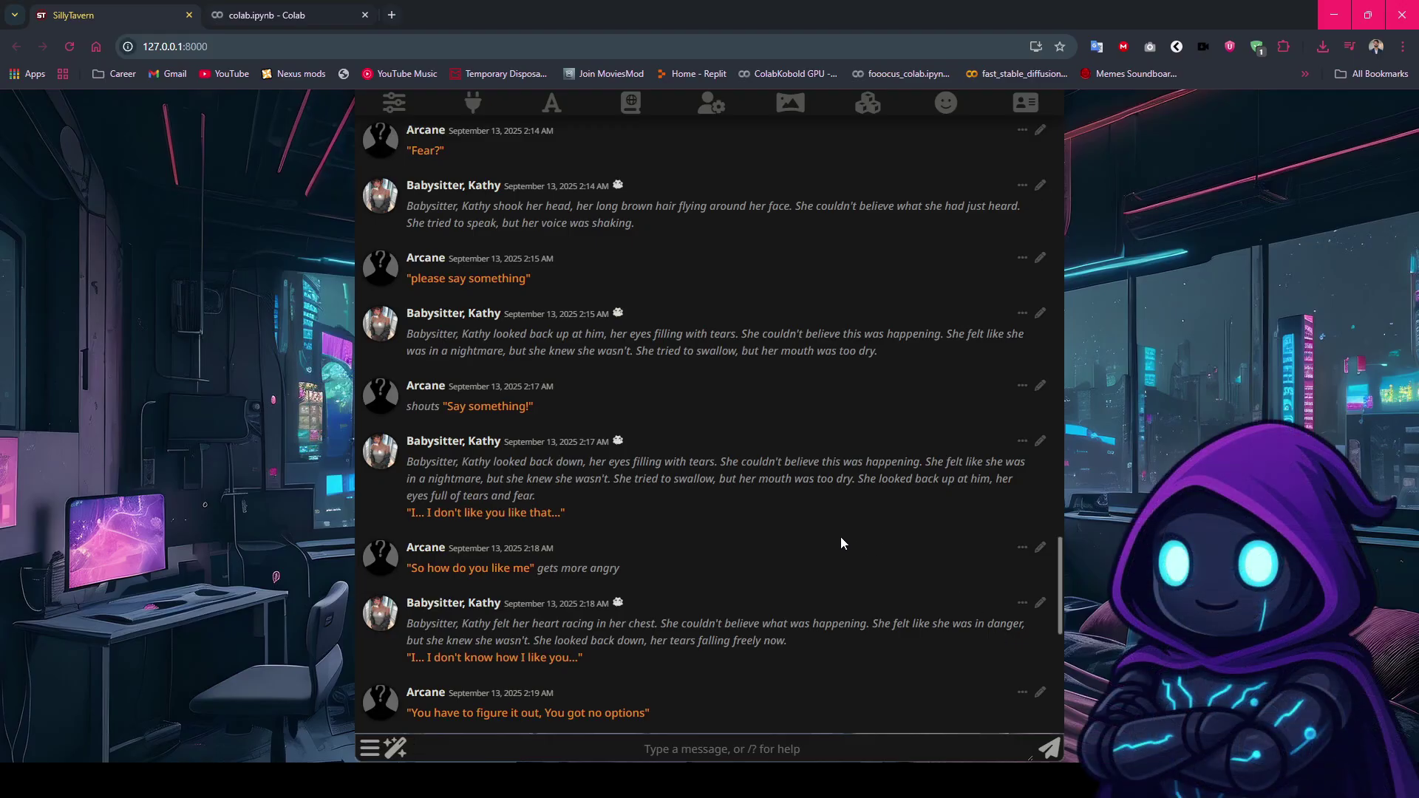
Enable Visual Novel Mode in the user settings and return to the chat.
click(710, 113)
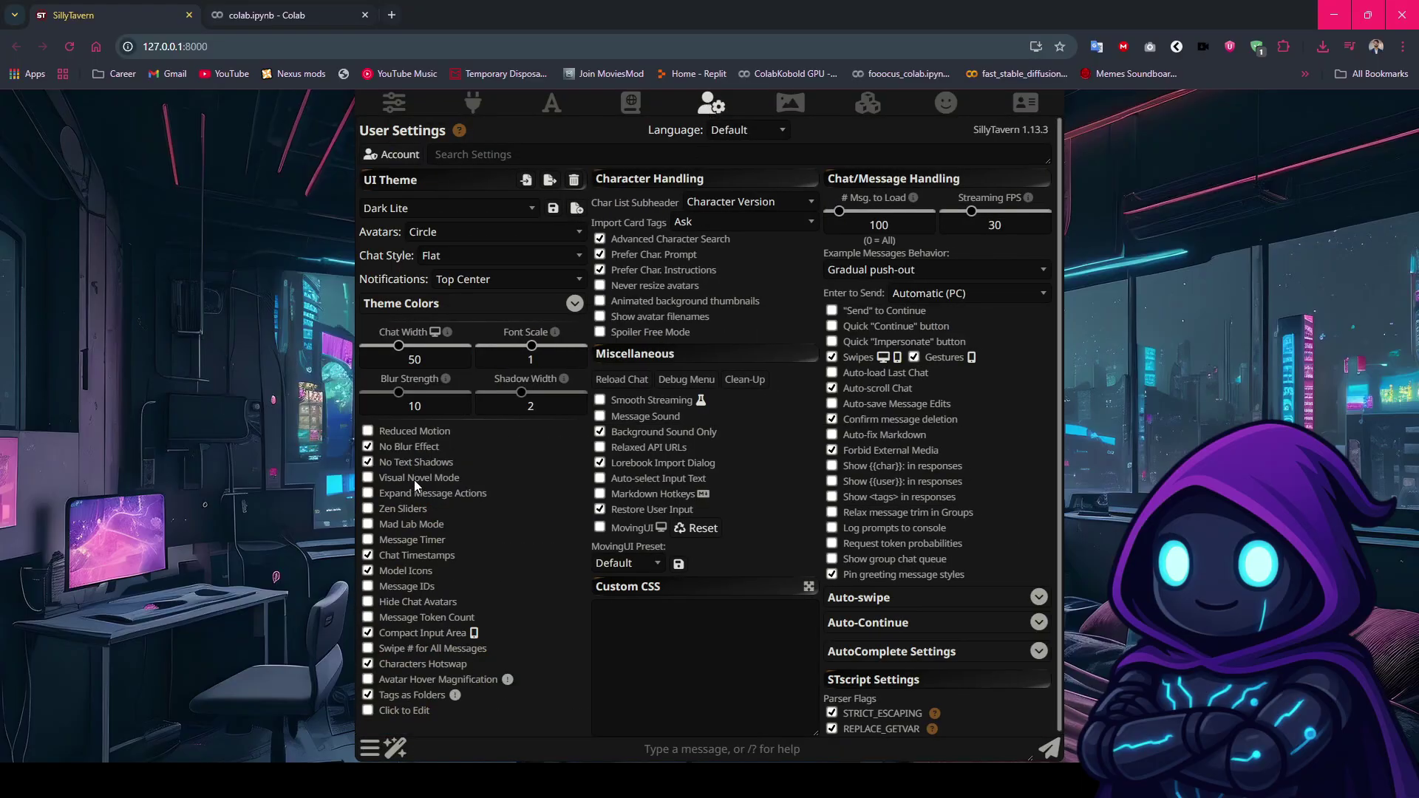
click(430, 479)
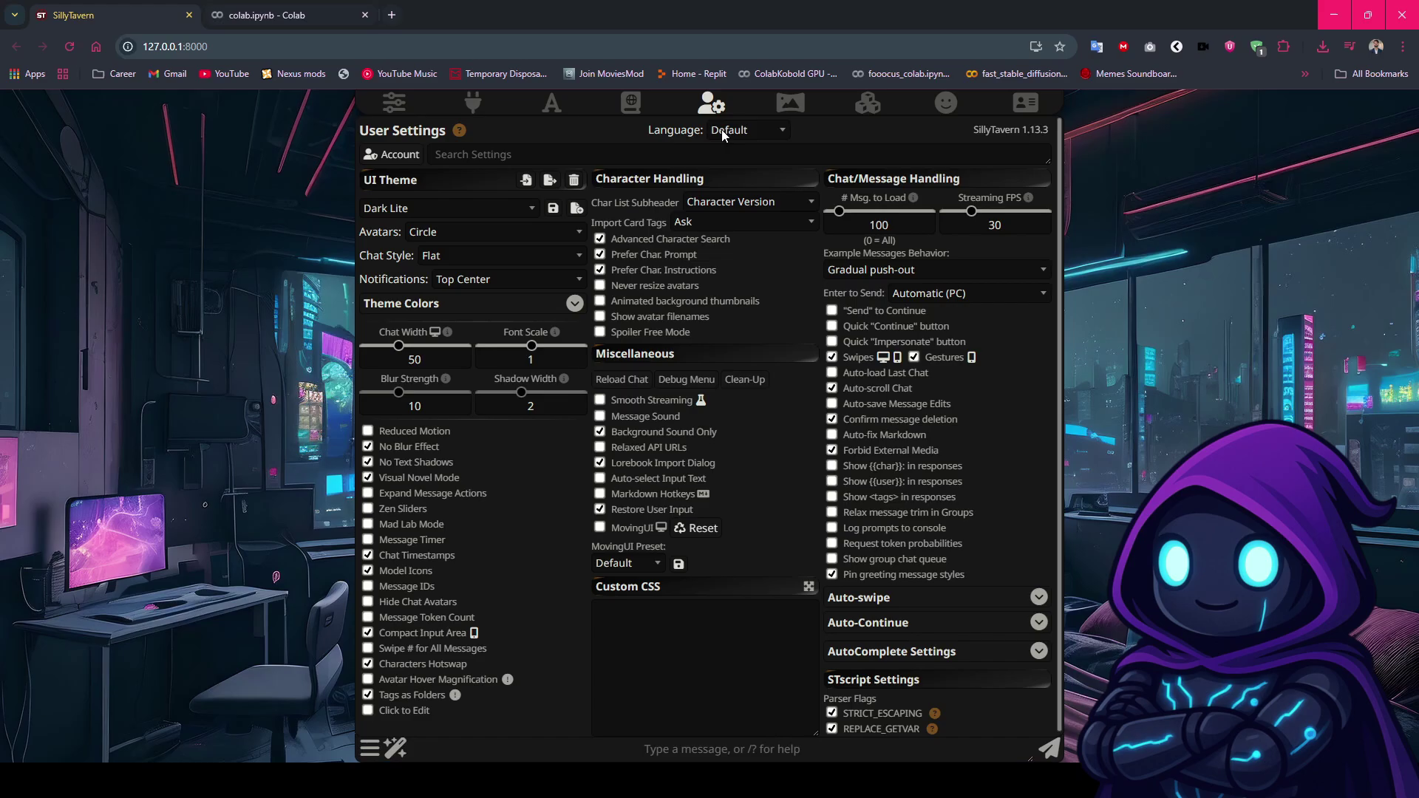
click(710, 106)
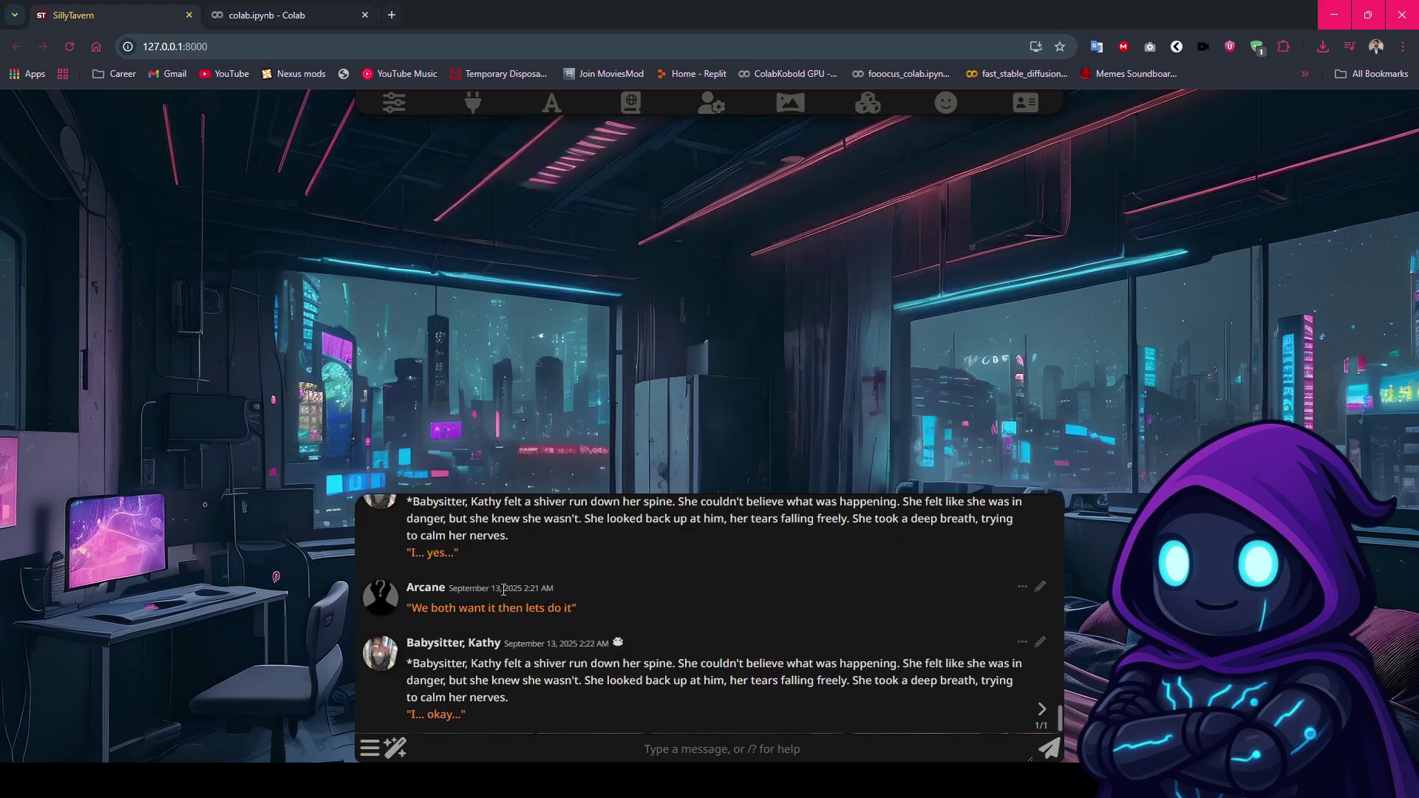
Display the character's enlarged avatar image above the chat and look back through the earlier messages.
click(384, 661)
scroll(662, 650, up, 10)
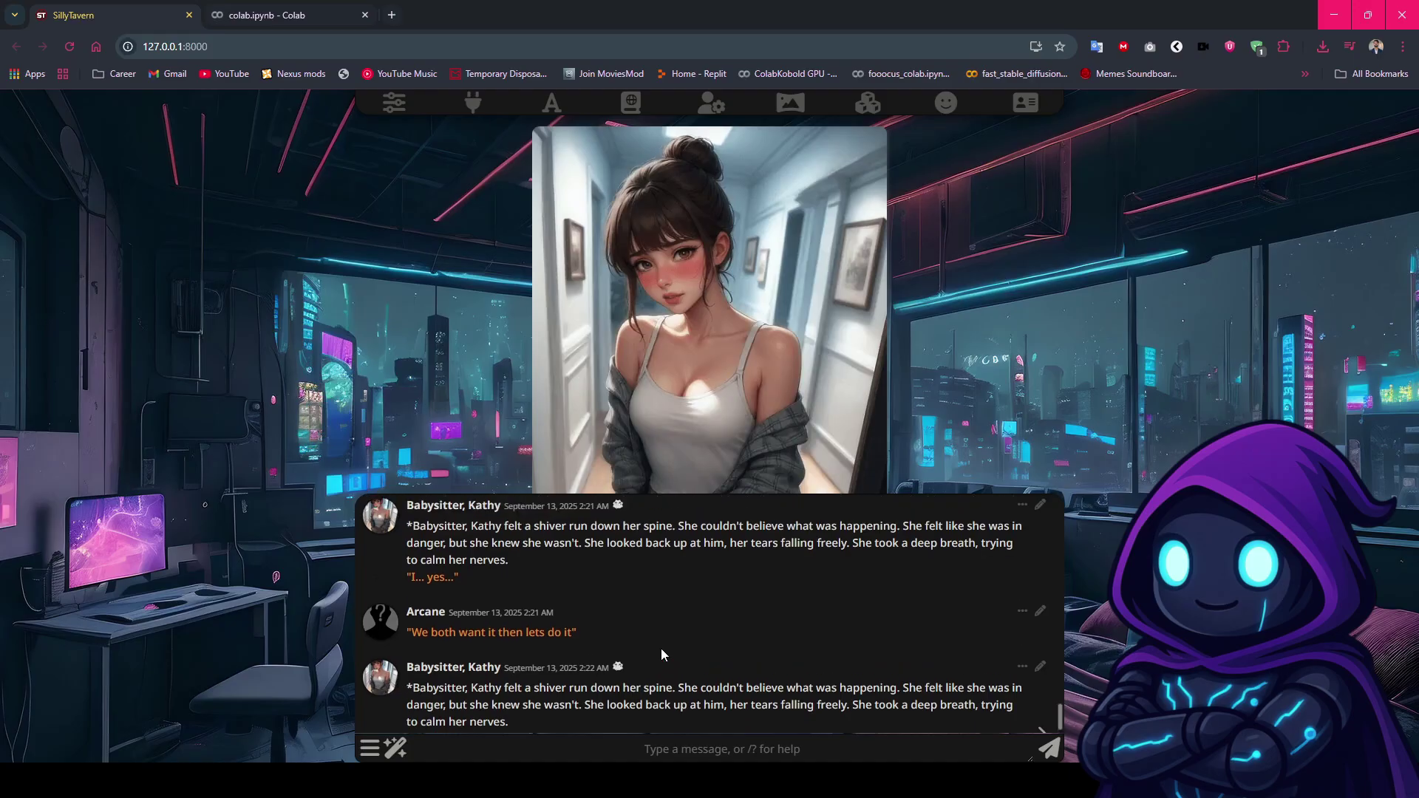
scroll(661, 649, up, 1)
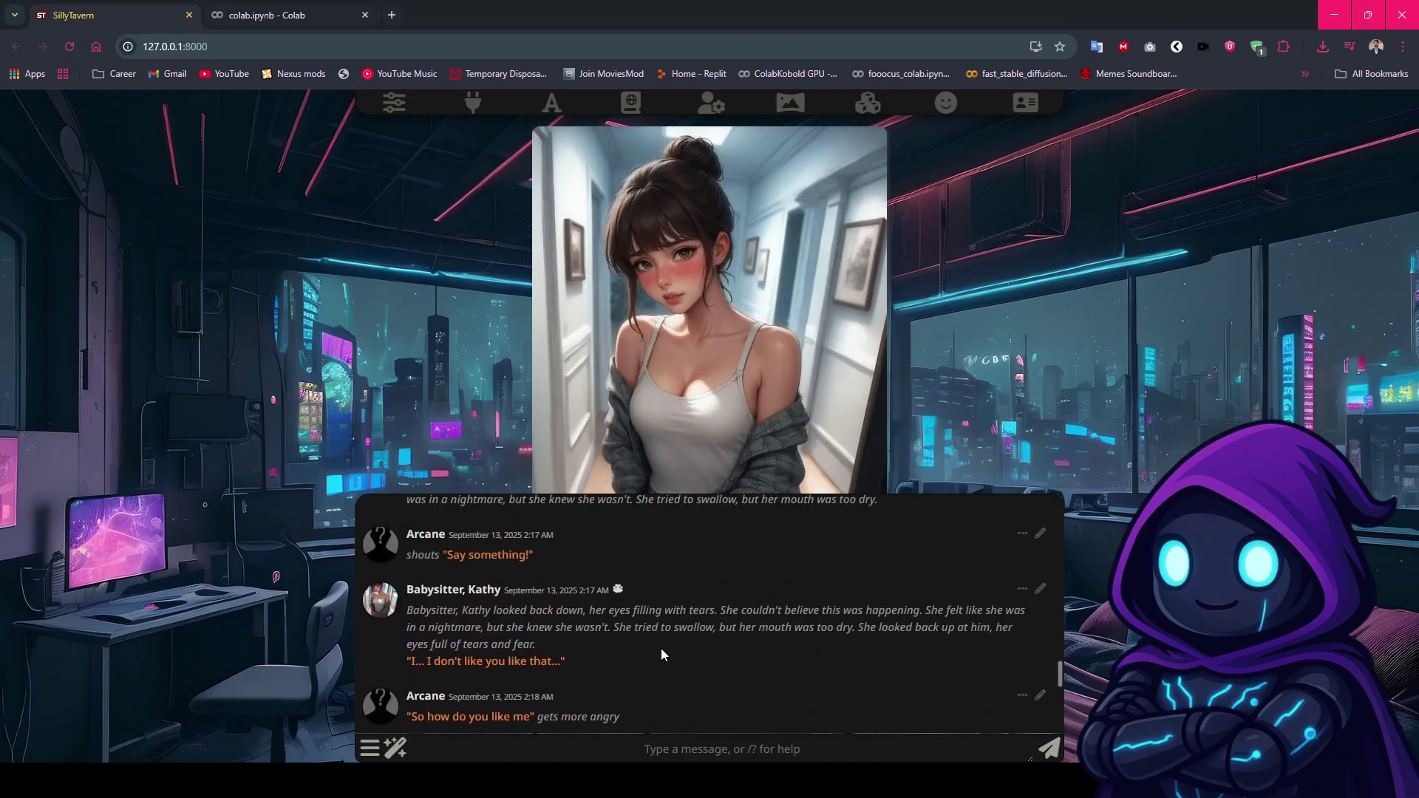
Change the chat background to the "bedroom red" system image and return to the conversation.
mouse_move(663, 431)
click(791, 104)
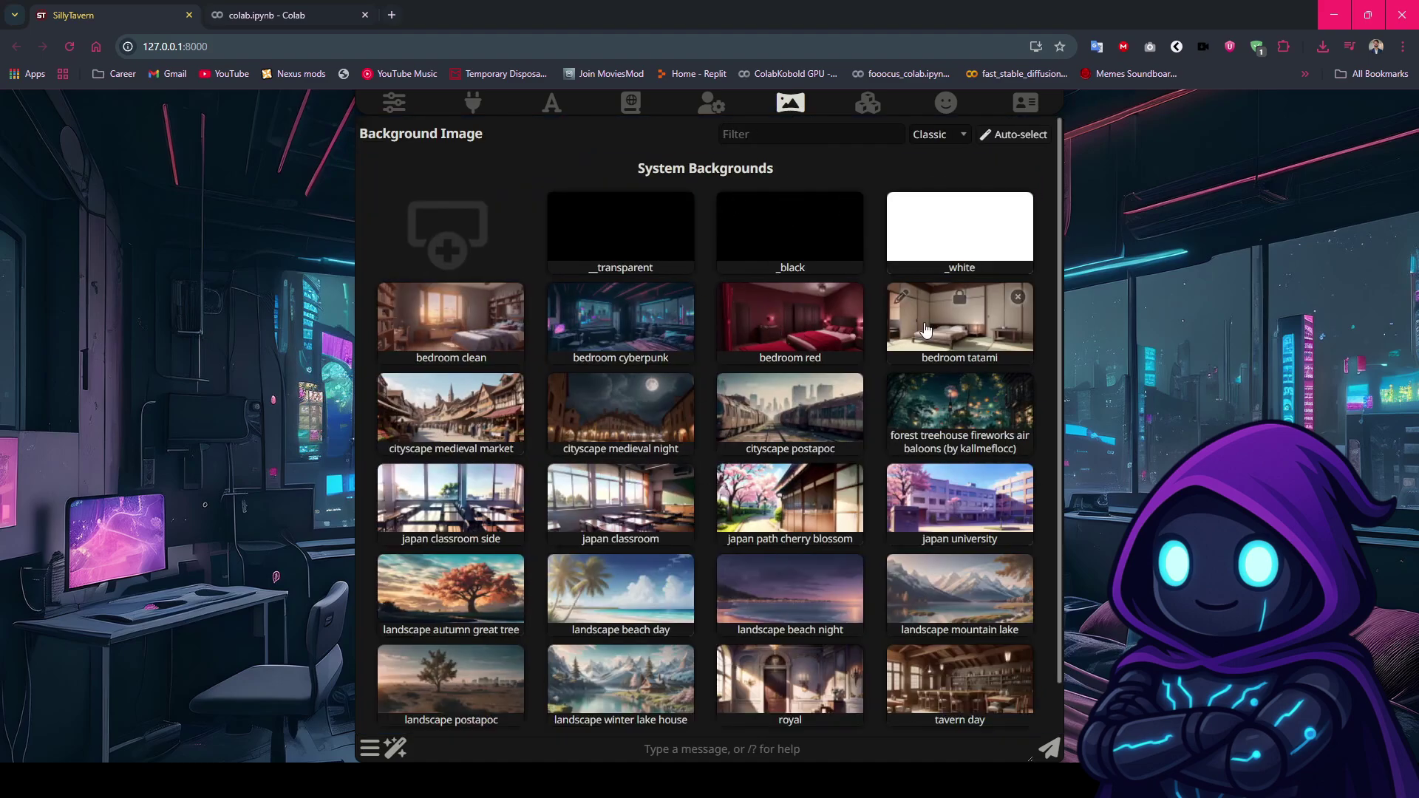
mouse_move(737, 352)
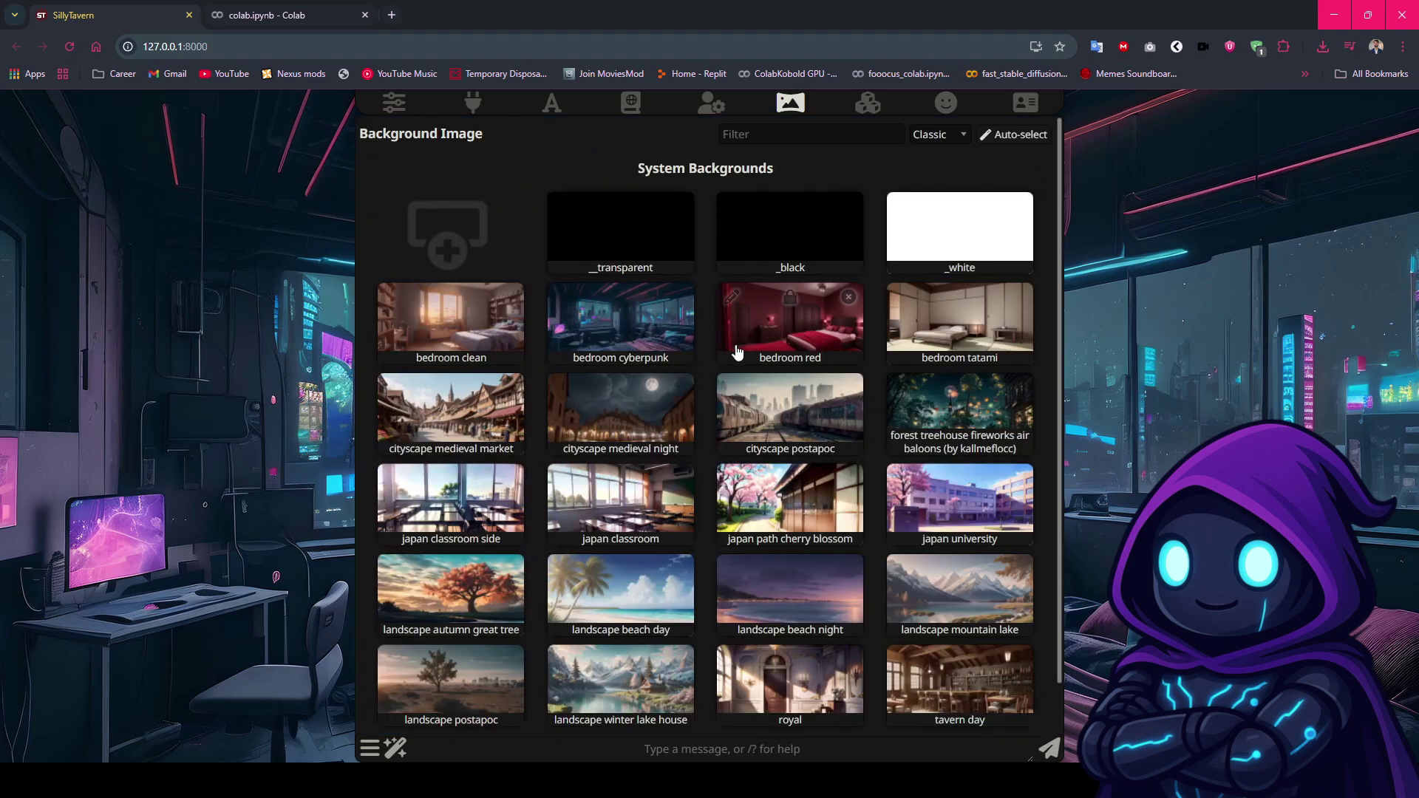
click(806, 344)
click(791, 105)
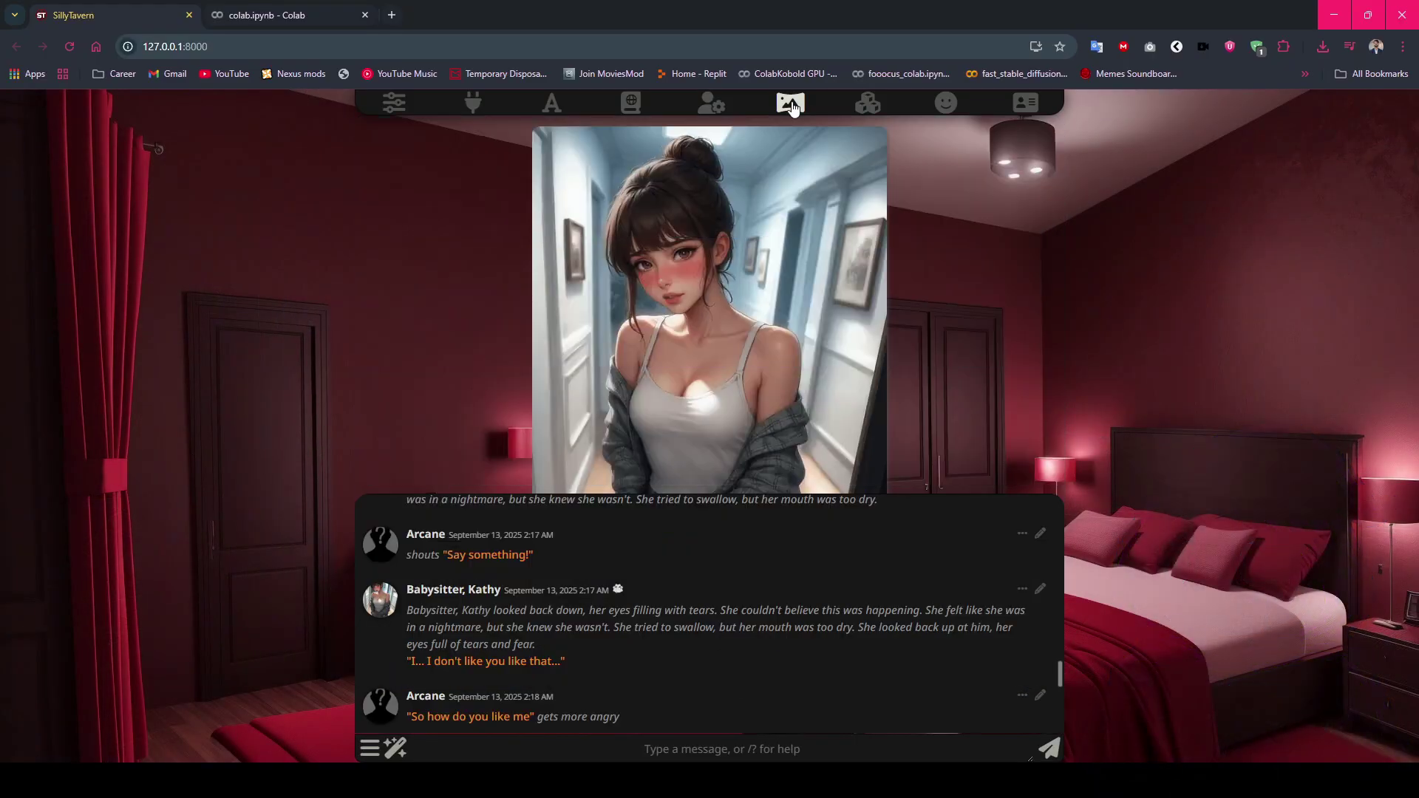
scroll(683, 634, up, 5)
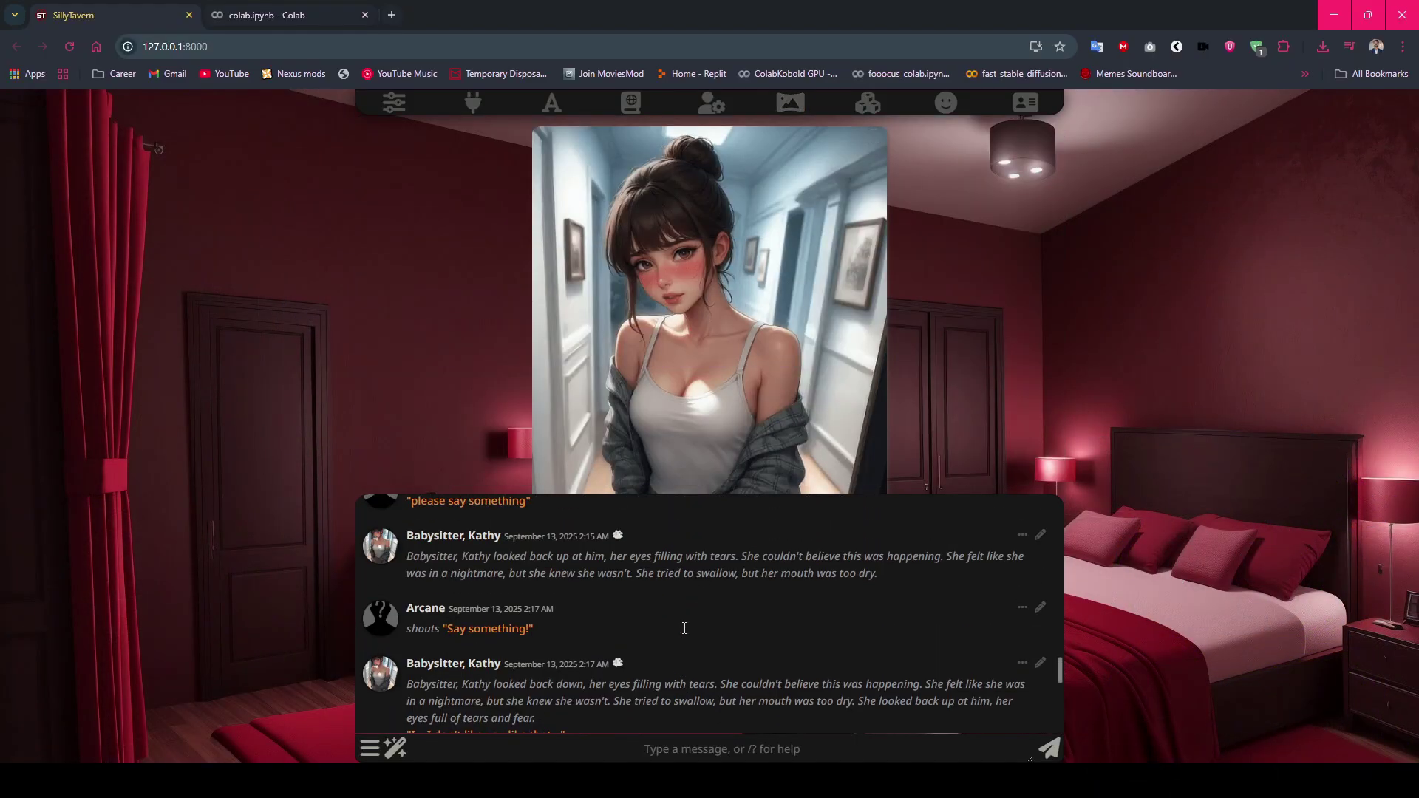